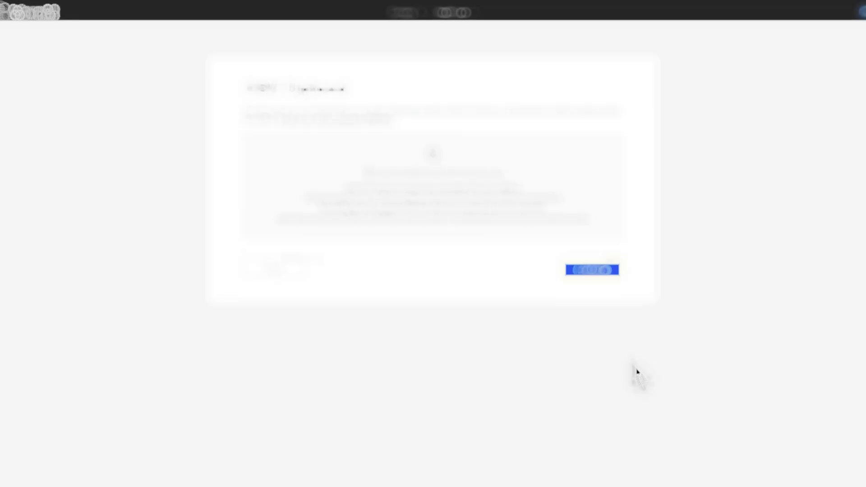
Create the data models from the uploaded health CSV files and continue to modeling.
{"action": "scroll", "coordinate": [668, 363], "scroll_direction": "down", "scroll_amount": 3}
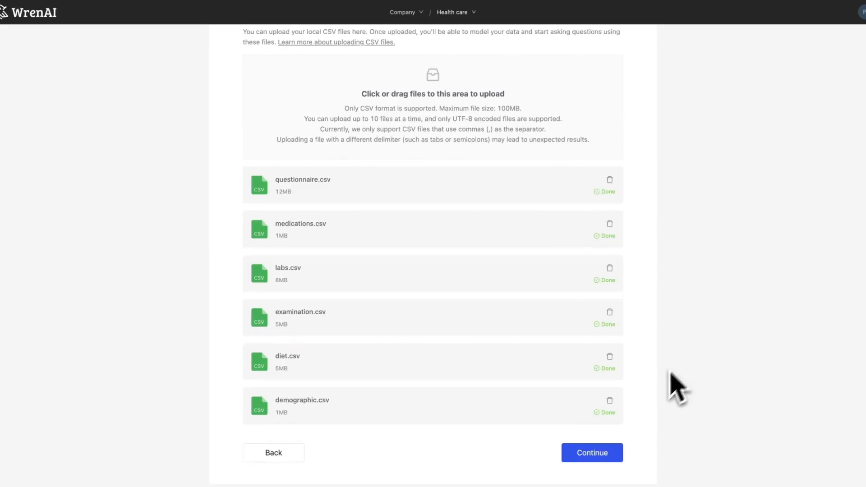
{"action": "left_click", "coordinate": [612, 459]}
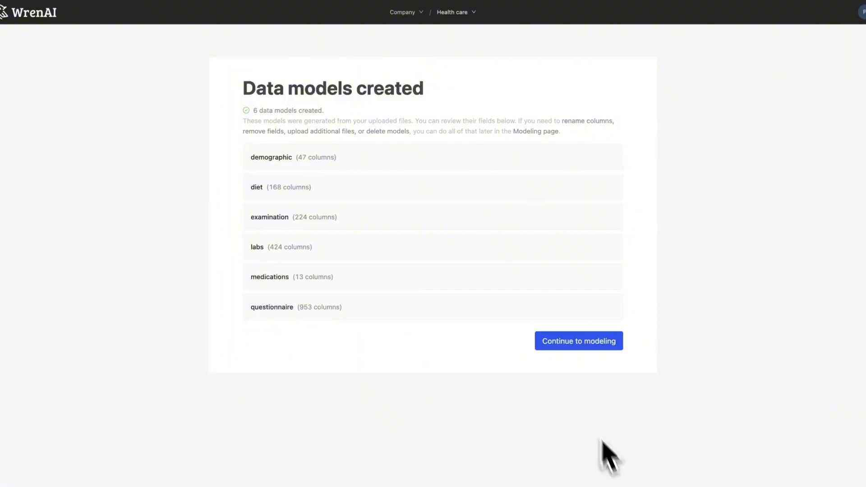
{"action": "left_click", "coordinate": [565, 348]}
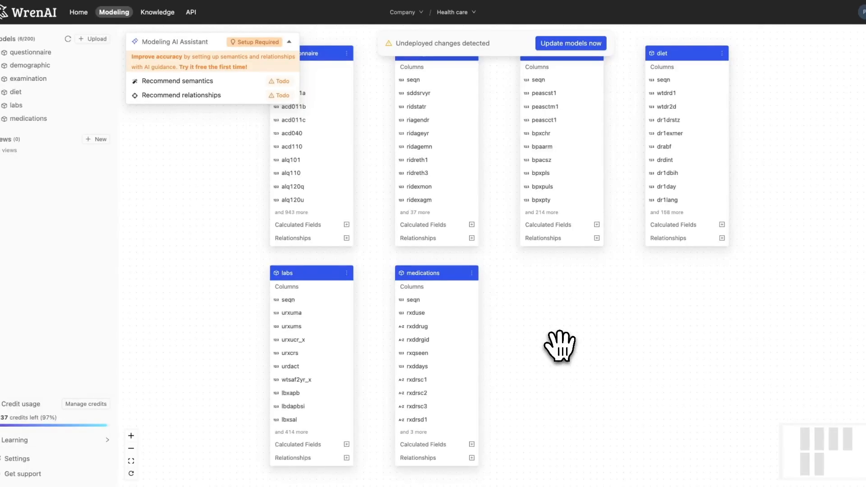
Start the AI assistant's semantics recommendation with all models selected.
{"action": "scroll", "coordinate": [559, 347], "scroll_direction": "down", "scroll_amount": 3}
{"action": "left_click_drag", "start_coordinate": [563, 342], "coordinate": [561, 286]}
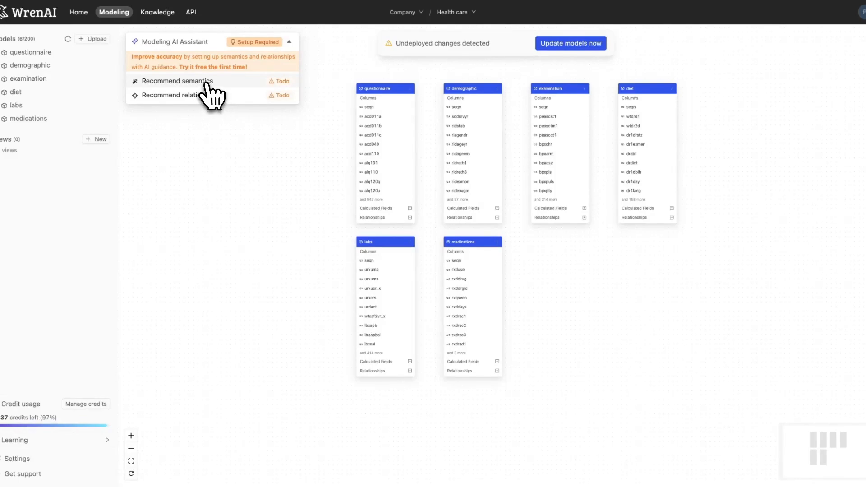
{"action": "left_click", "coordinate": [207, 83]}
{"action": "left_click", "coordinate": [251, 207]}
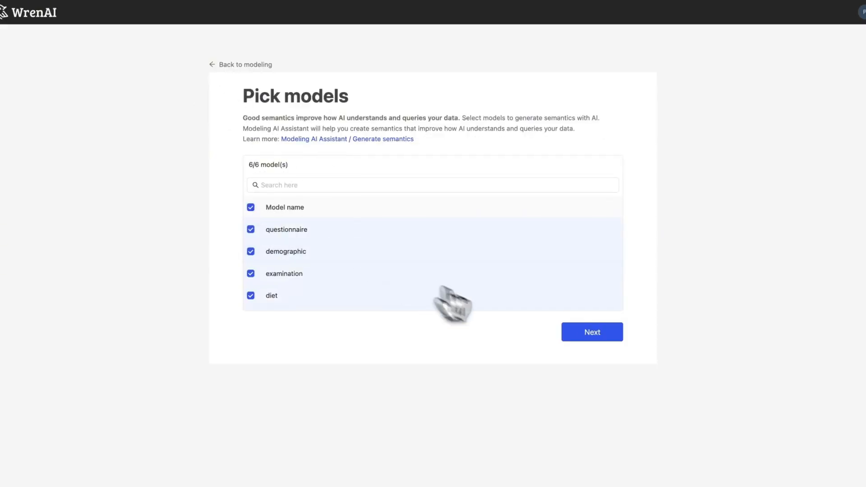
{"action": "left_click", "coordinate": [588, 336]}
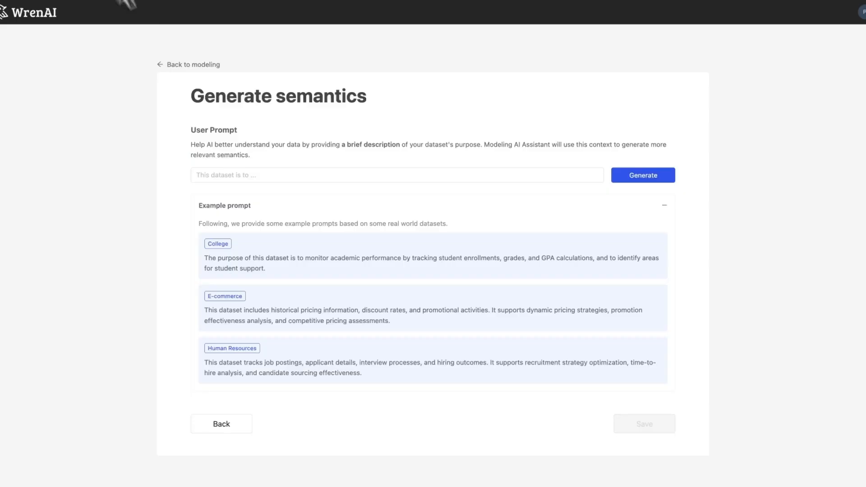
Paste the copied Kaggle paragraph on the NHANES interview and examination components as the user prompt and generate the semantics.
{"action": "left_click", "coordinate": [286, 175]}
{"action": "type", "text": "The NHANES interview includes demographic, socioeconomic, dietary, and health-related questions. The examination component consists of medical, dental, and physiological measurements, as well as laboratory tests administered by highly trained medical personnel."}
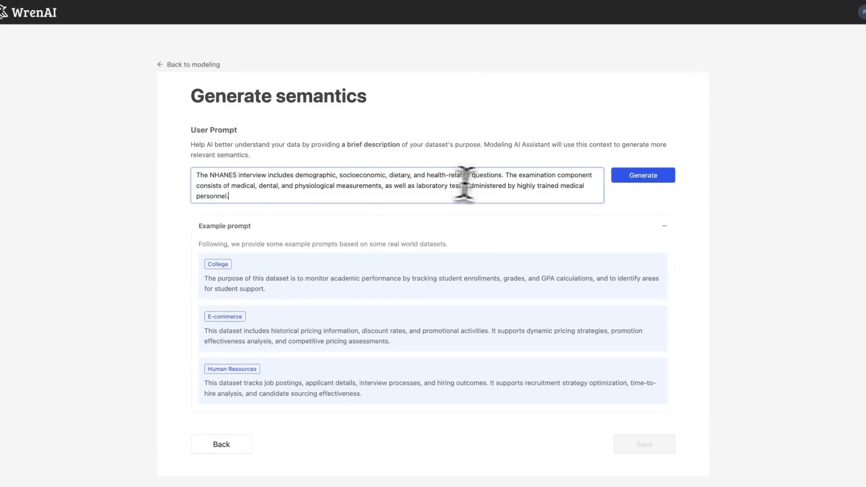
{"action": "left_click", "coordinate": [647, 177]}
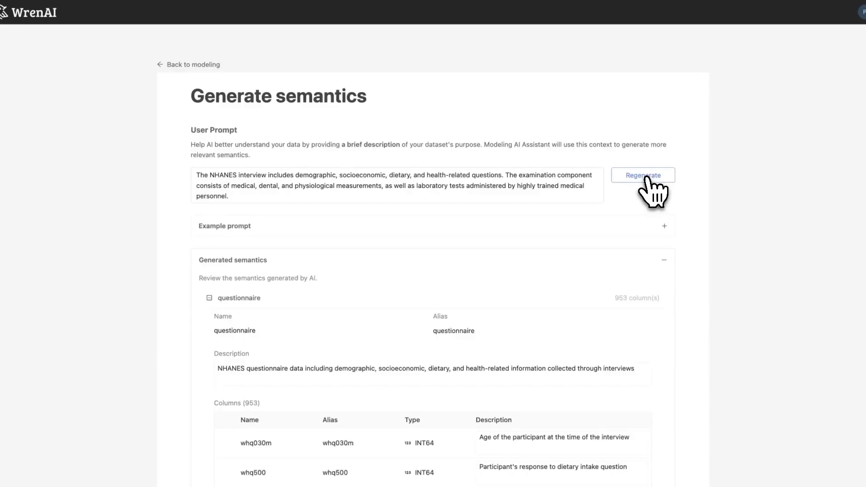
Review the generated model and column descriptions and save the semantics.
{"action": "scroll", "coordinate": [696, 242], "scroll_direction": "down", "scroll_amount": 20}
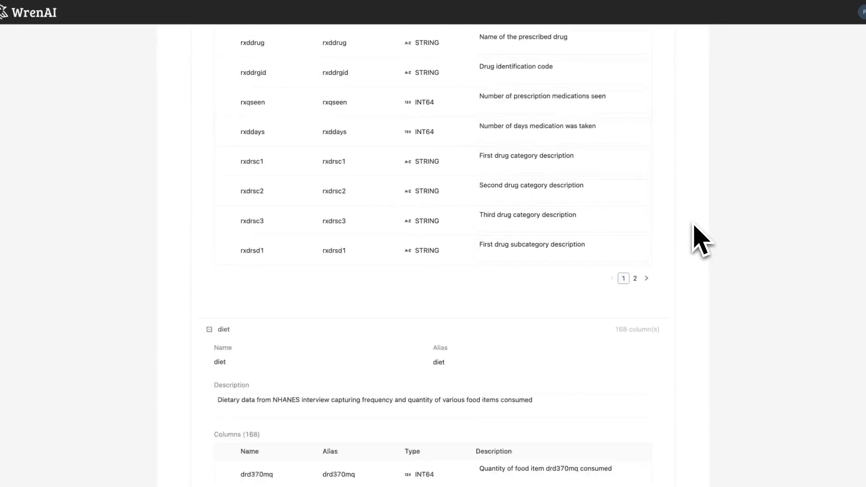
{"action": "scroll", "coordinate": [701, 240], "scroll_direction": "down", "scroll_amount": 20}
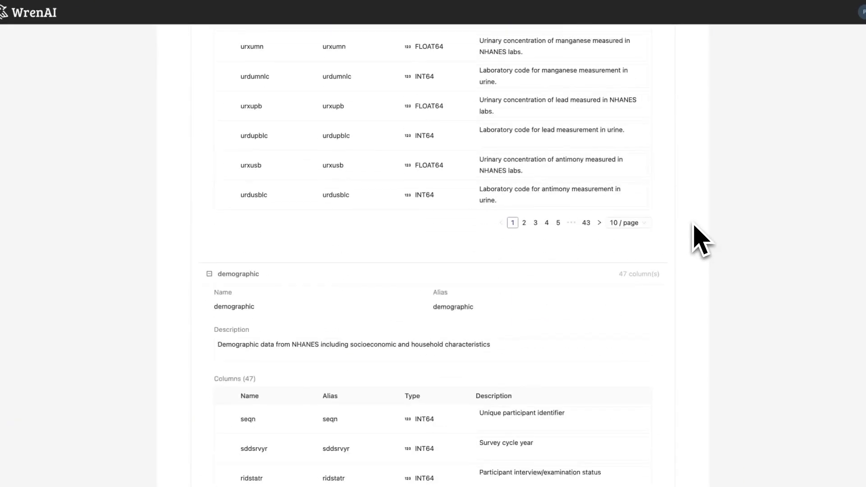
{"action": "scroll", "coordinate": [701, 240], "scroll_direction": "down", "scroll_amount": 10}
{"action": "left_click", "coordinate": [651, 423]}
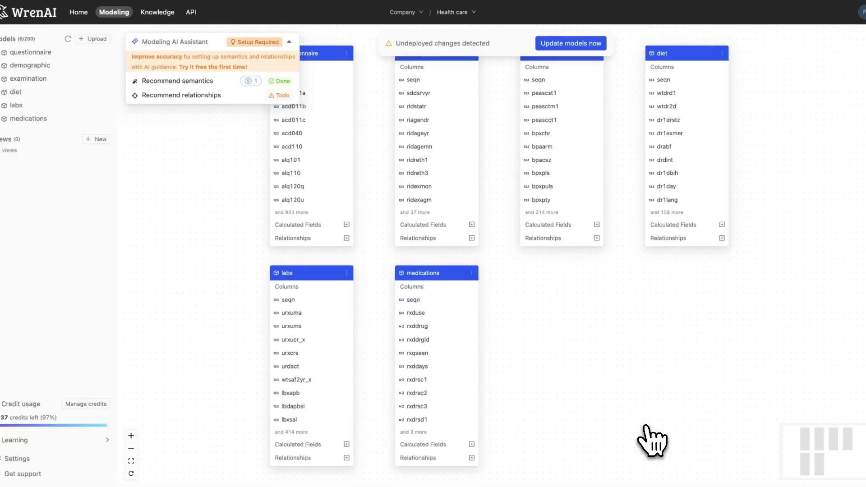
Generate and save the AI-recommended relationships between models, and move the medications model clear of the demographic model.
{"action": "left_click", "coordinate": [212, 95]}
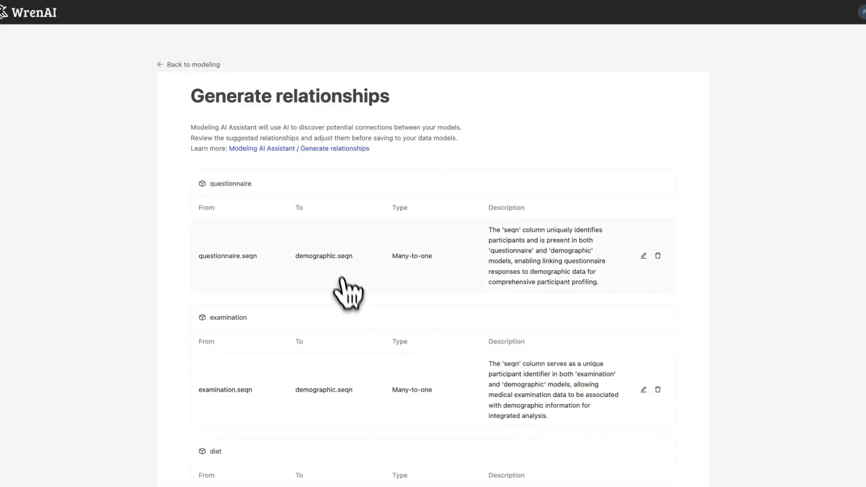
{"action": "scroll", "coordinate": [351, 303], "scroll_direction": "down", "scroll_amount": 5}
{"action": "scroll", "coordinate": [351, 302], "scroll_direction": "down", "scroll_amount": 5}
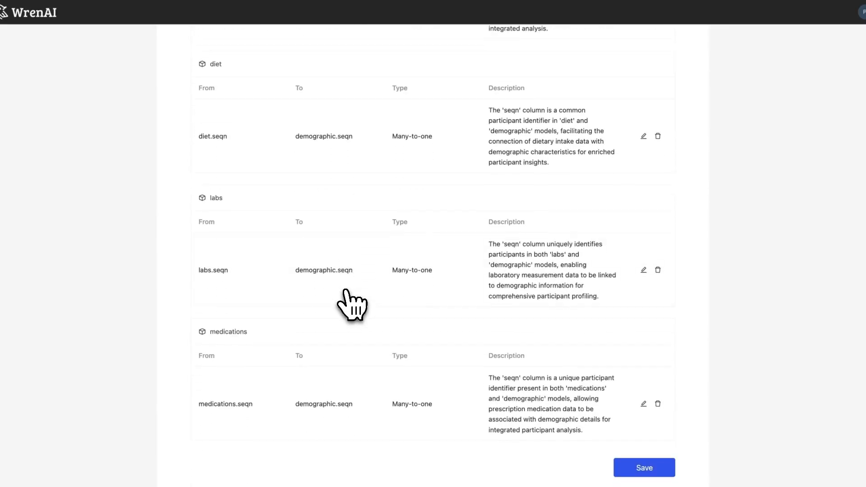
{"action": "left_click", "coordinate": [631, 425]}
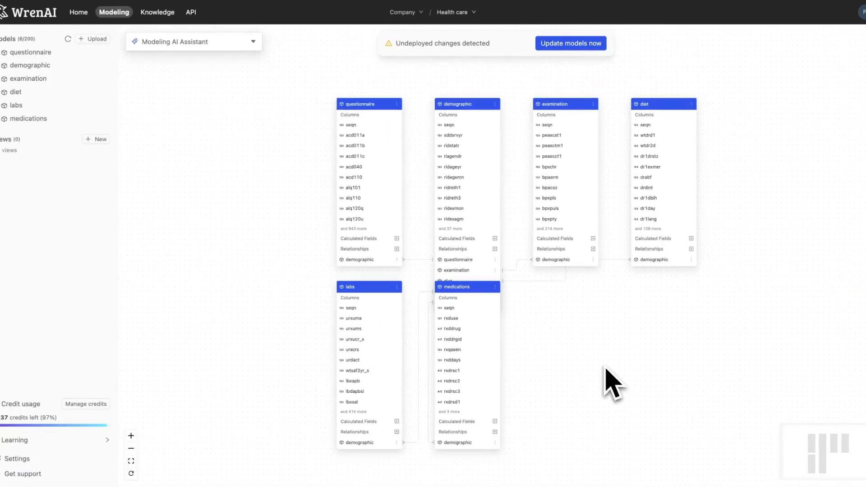
{"action": "left_click_drag", "start_coordinate": [439, 284], "coordinate": [573, 304]}
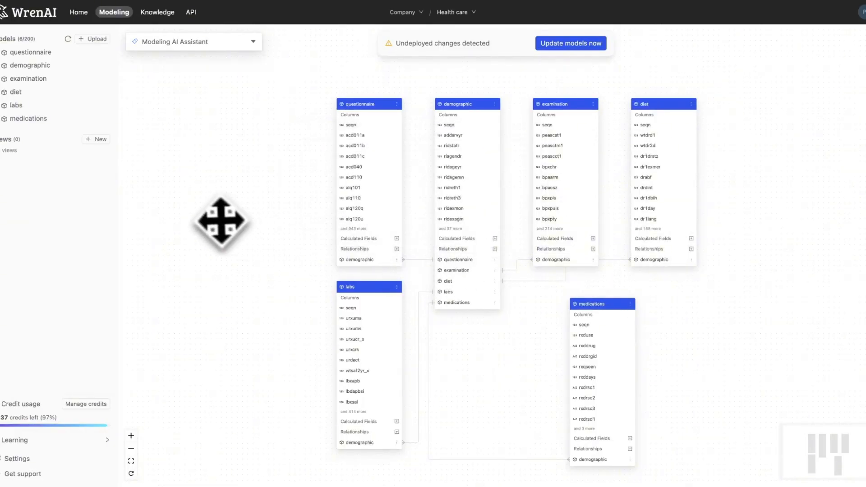
Ask "What is the diabetes prevalence by age bracket in our database?" and generate a chart for the answer.
{"action": "left_click", "coordinate": [82, 13]}
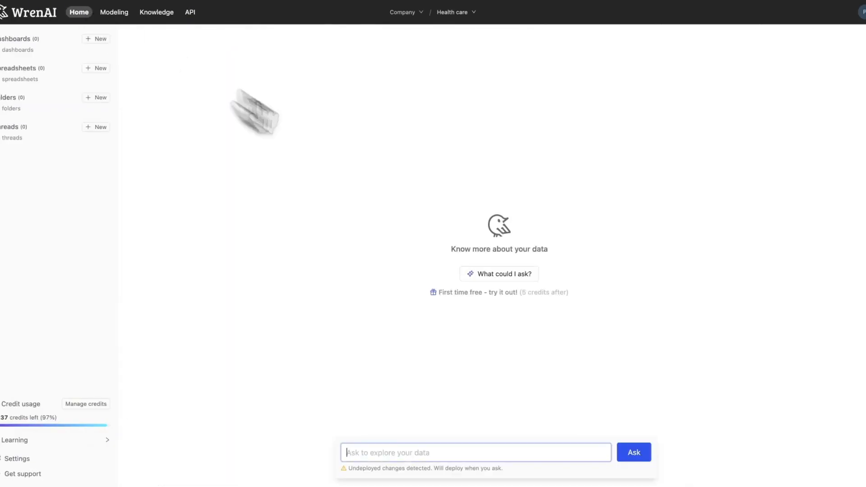
{"action": "left_click", "coordinate": [497, 446]}
{"action": "type", "text": "What is the diabetes prevalence by age bracket in our database?"}
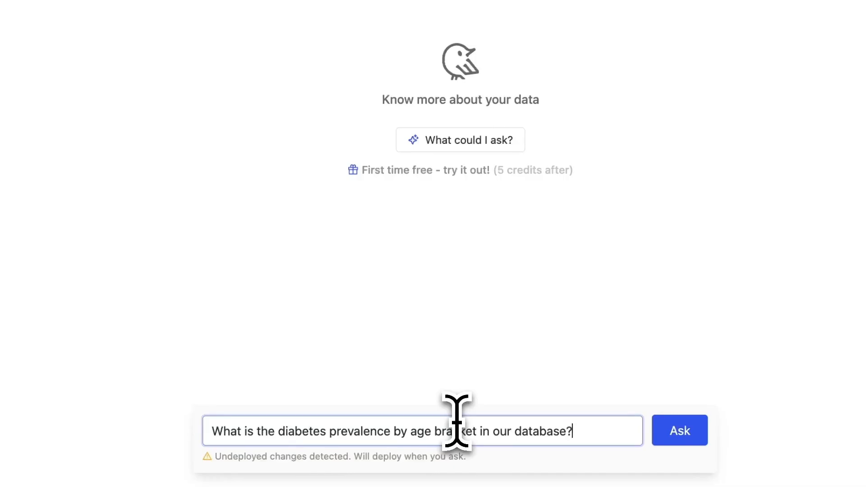
{"action": "key", "text": "Return"}
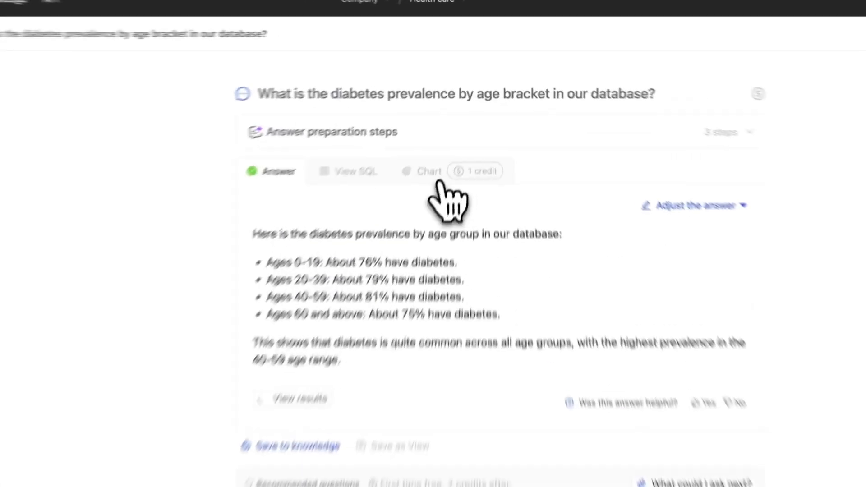
{"action": "left_click", "coordinate": [434, 179]}
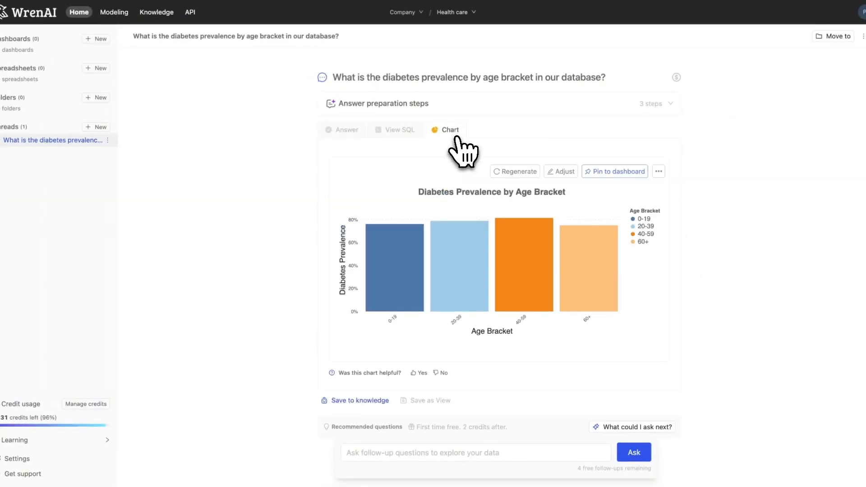
Adjust the diabetes prevalence chart so its bars are in descending order.
{"action": "left_click", "coordinate": [554, 173]}
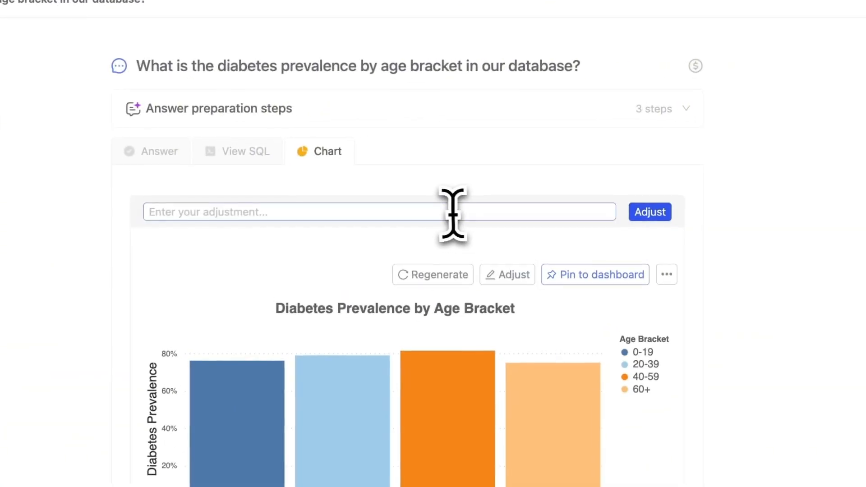
{"action": "type", "text": "in descending ordr"}
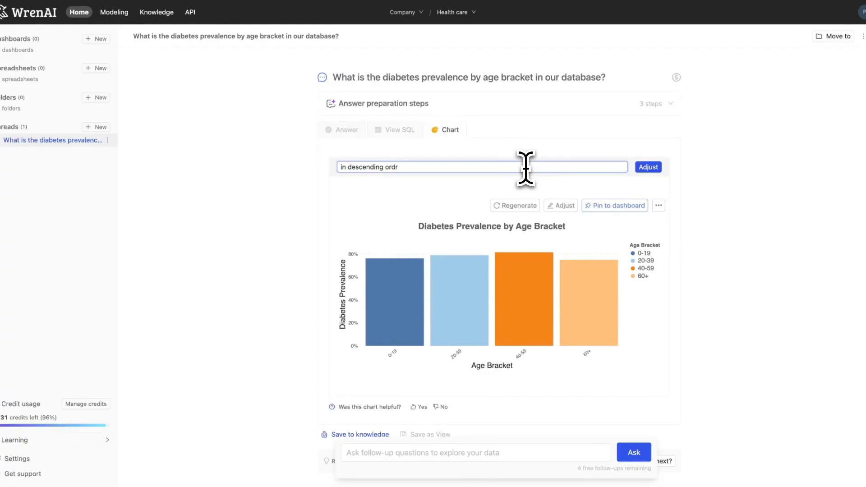
{"action": "left_click", "coordinate": [648, 167]}
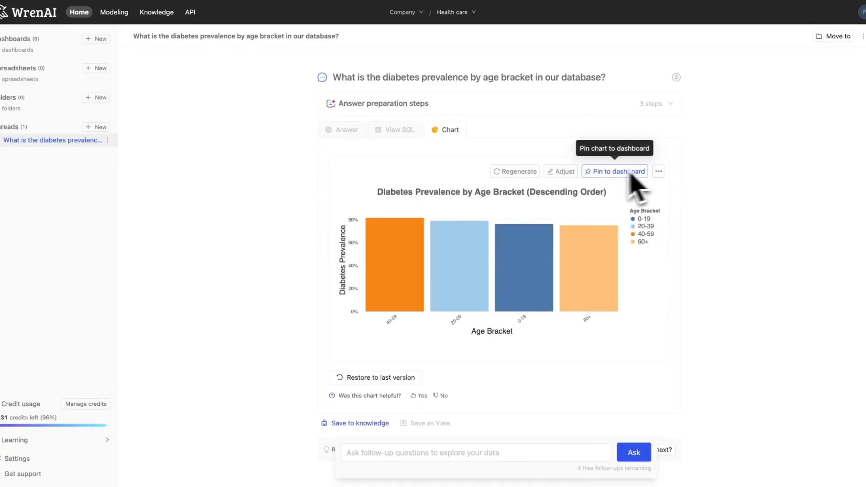
Adjust the diabetes prevalence chart with the request "give me lighter colors".
{"action": "left_click", "coordinate": [561, 172]}
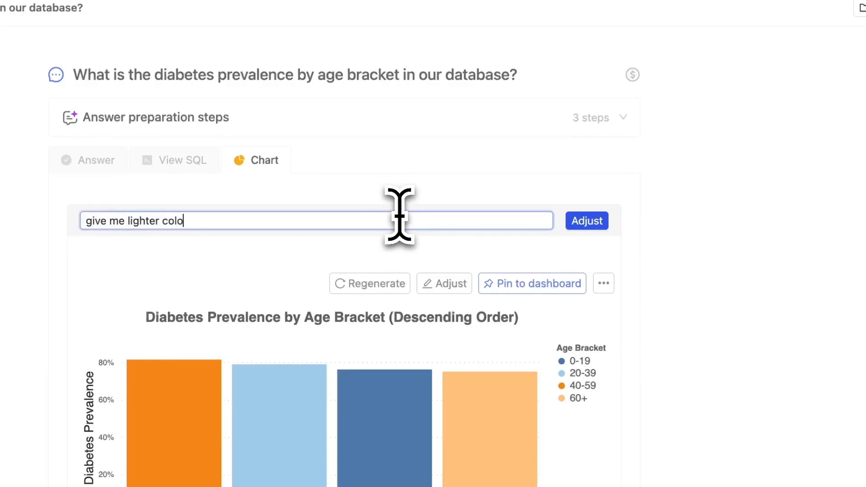
{"action": "type", "text": "give me lighter colors"}
{"action": "left_click", "coordinate": [586, 221]}
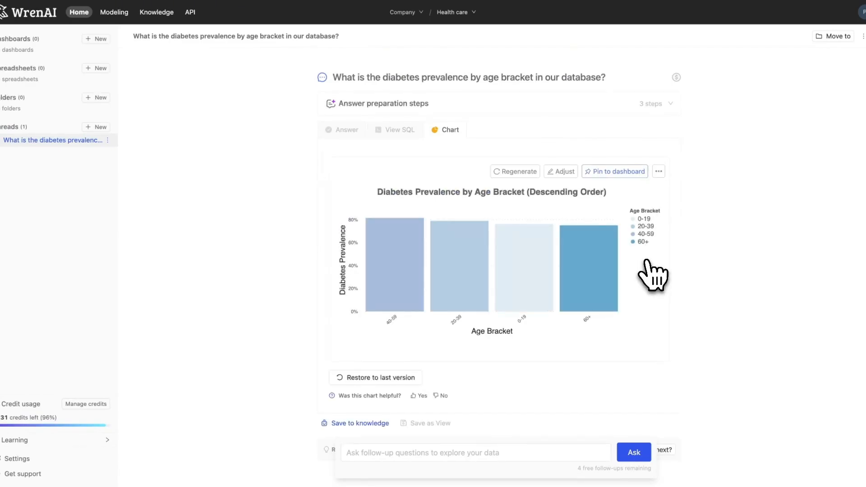
Ask which other factors, like BMI, income level, or general health, most strongly predict diabetes risk among different age groups, and chart the answer.
{"action": "left_click", "coordinate": [459, 452]}
{"action": "type", "text": "W"}
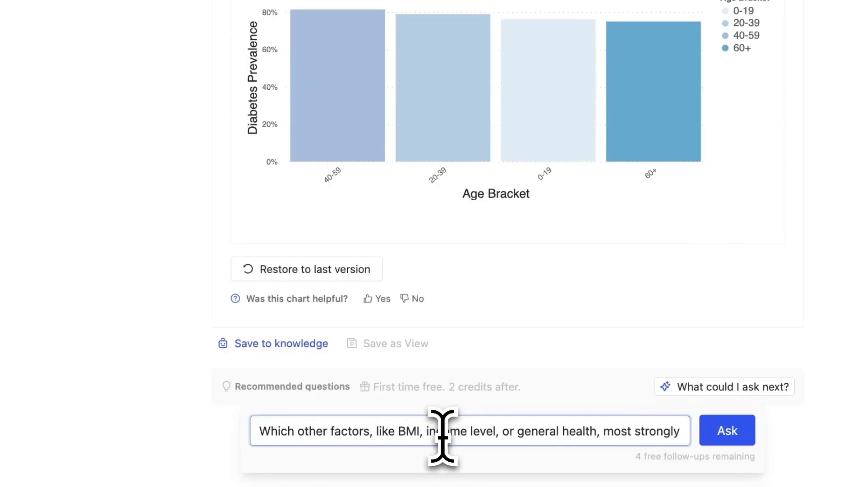
{"action": "type", "text": "predict diabetes risk among different age groups"}
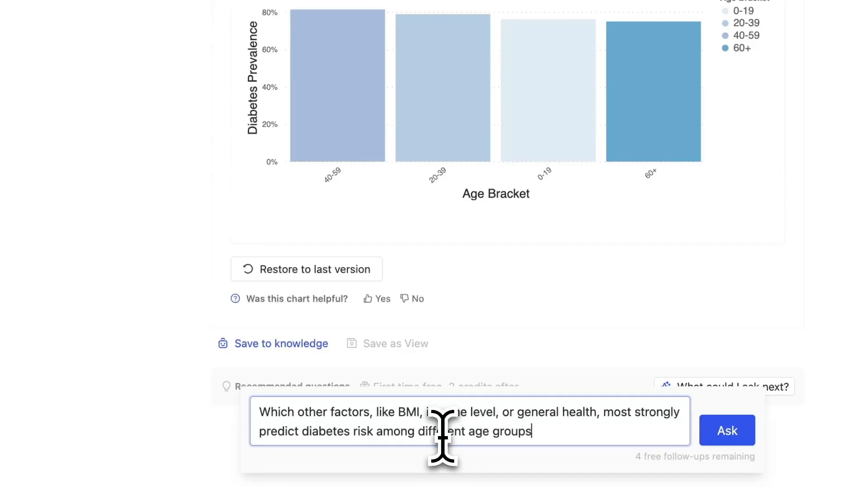
{"action": "type", "text": "?"}
{"action": "key", "text": "Return"}
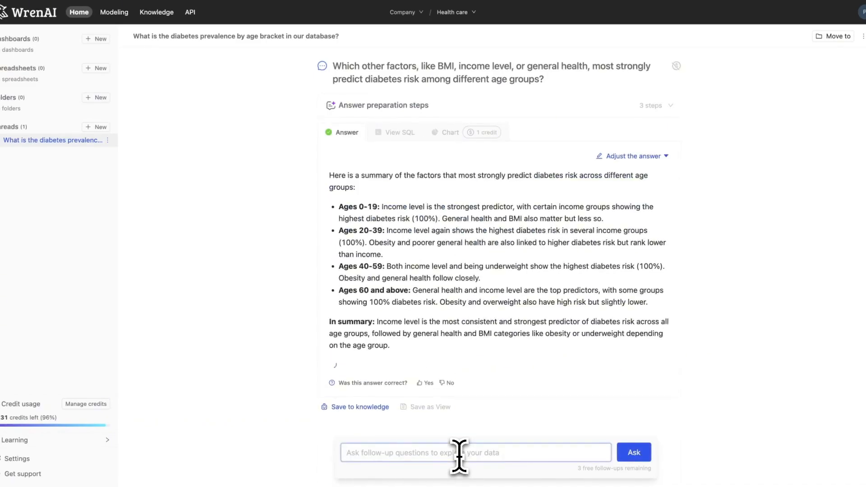
{"action": "left_click", "coordinate": [447, 134]}
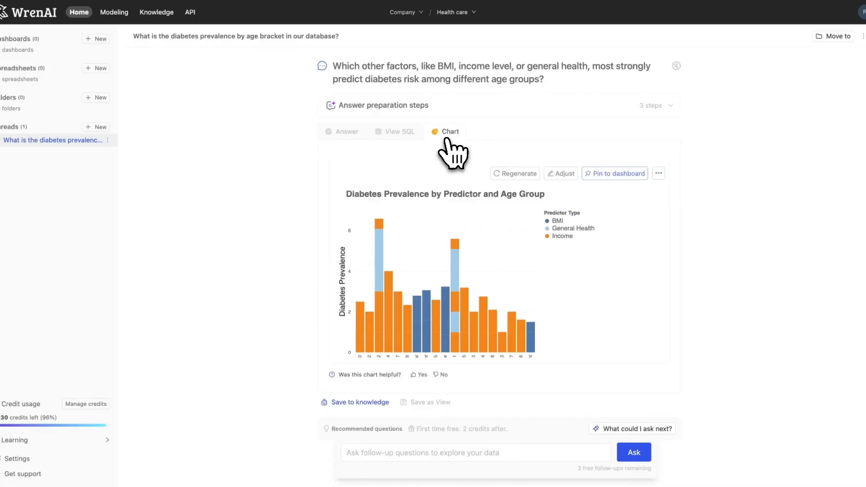
Adjust the predictor chart into a heat map with age groups on the x-axis and the factors on the other axis.
{"action": "left_click", "coordinate": [561, 174]}
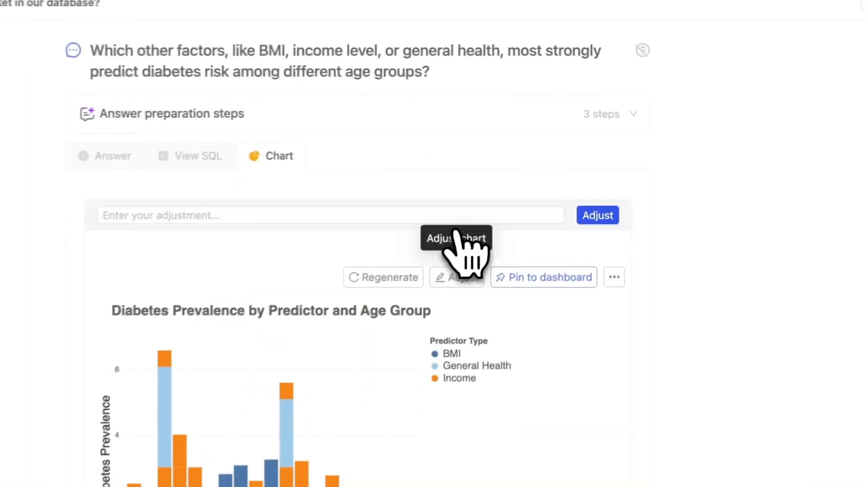
{"action": "left_click", "coordinate": [389, 217]}
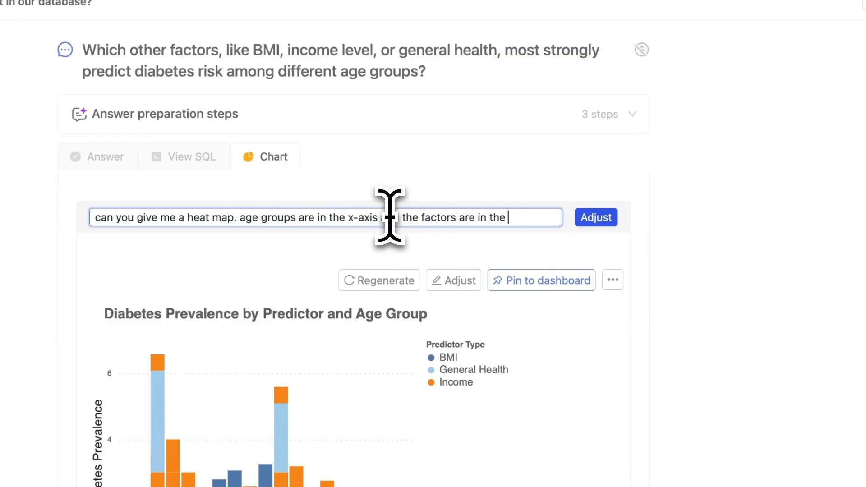
{"action": "left_click", "coordinate": [588, 218]}
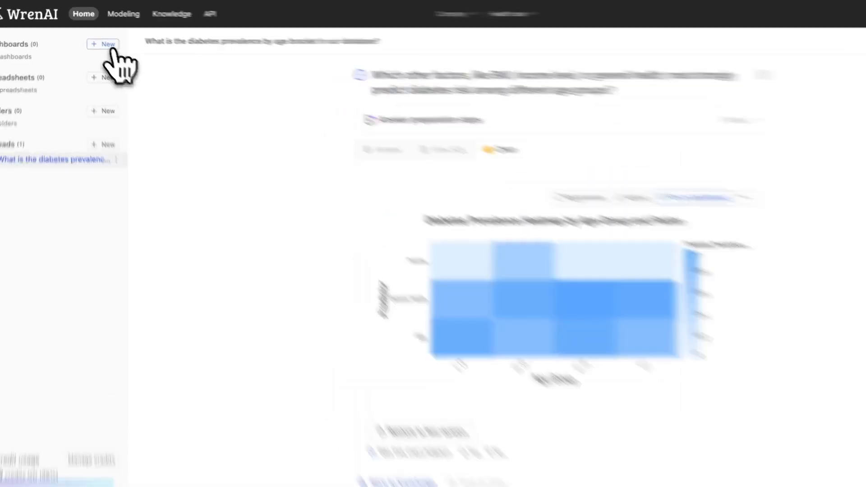
Create a new dashboard named Report.
{"action": "left_click", "coordinate": [102, 39]}
{"action": "left_click", "coordinate": [378, 241]}
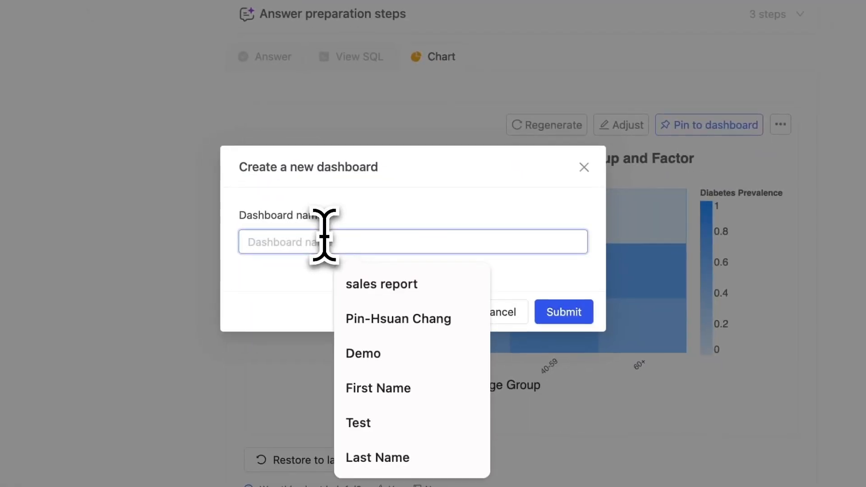
{"action": "type", "text": "Report"}
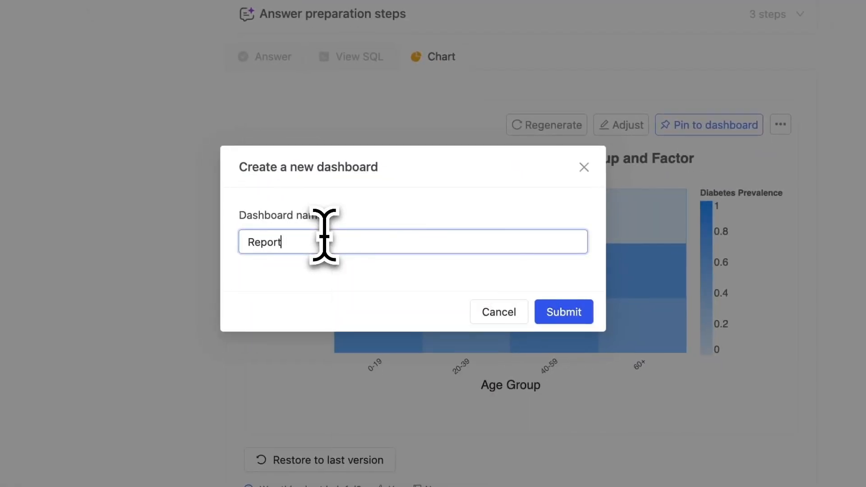
{"action": "key", "text": "Return"}
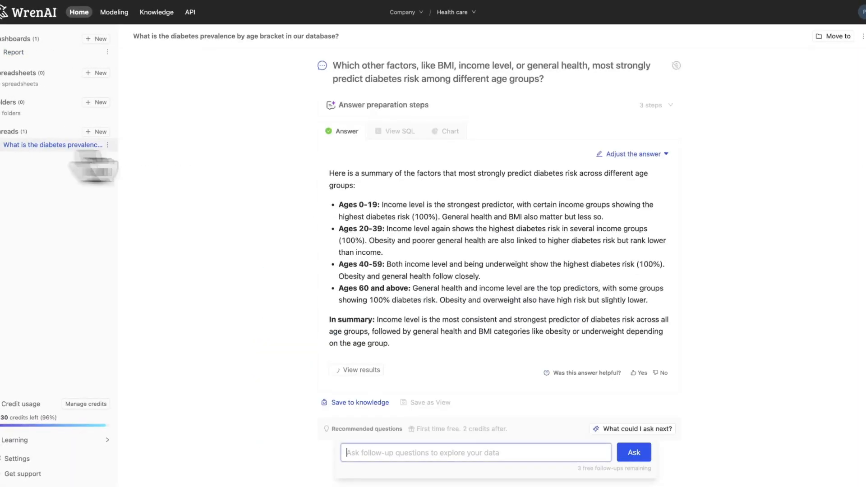
Pin the chart of diabetes prevalence by age bracket to the Report dashboard.
{"action": "scroll", "coordinate": [450, 149], "scroll_direction": "up", "scroll_amount": 5}
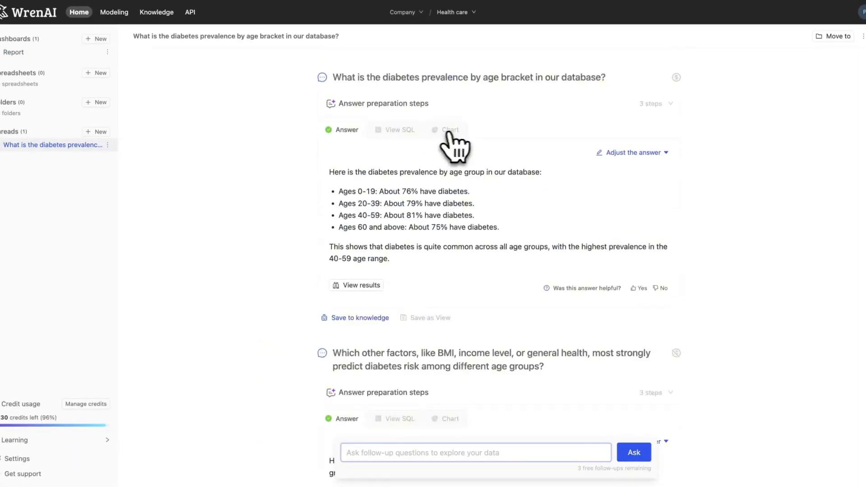
{"action": "left_click", "coordinate": [449, 130]}
{"action": "left_click", "coordinate": [627, 172]}
{"action": "left_click", "coordinate": [506, 246]}
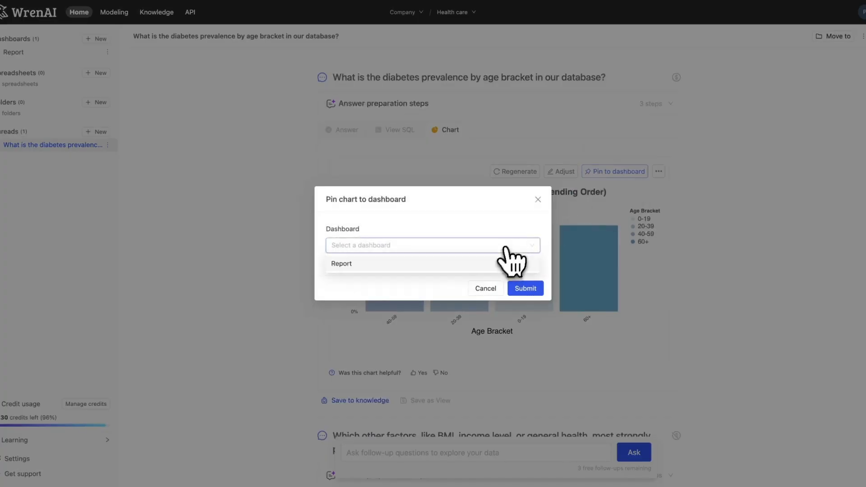
{"action": "left_click", "coordinate": [507, 263]}
{"action": "left_click", "coordinate": [536, 273]}
Change the color of the diabetes predictor heat map to red.
{"action": "scroll", "coordinate": [542, 306], "scroll_direction": "down", "scroll_amount": 10}
{"action": "scroll", "coordinate": [553, 318], "scroll_direction": "up", "scroll_amount": 1}
{"action": "left_click", "coordinate": [444, 87]}
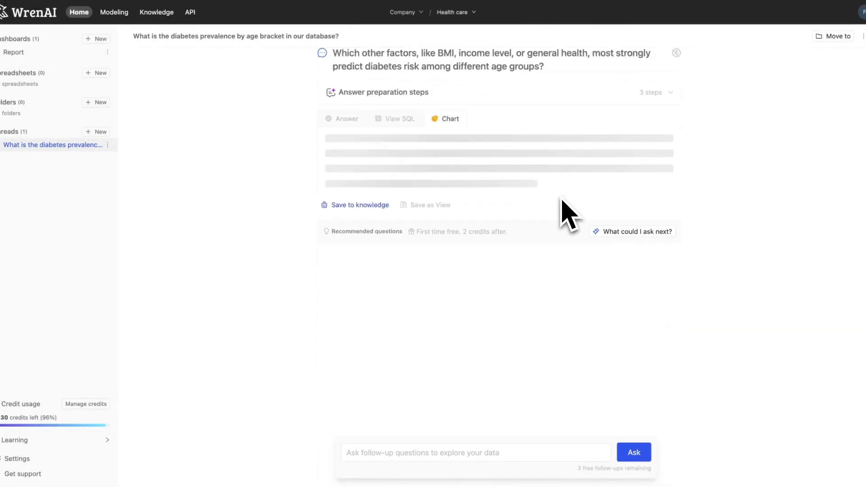
{"action": "left_click", "coordinate": [562, 160]}
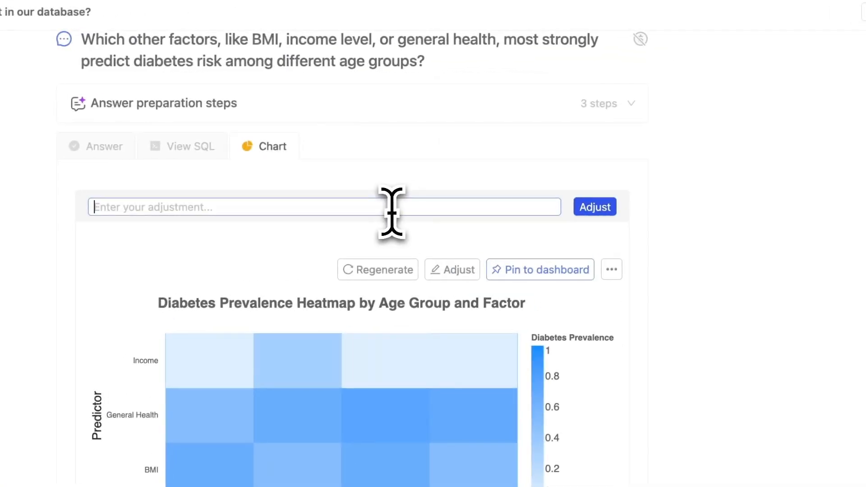
{"action": "left_click", "coordinate": [525, 158]}
{"action": "type", "text": "can you change the color to red"}
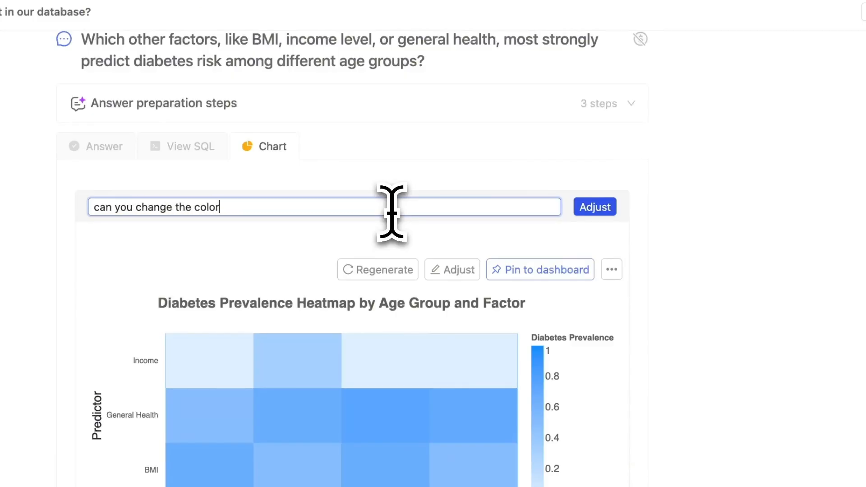
{"action": "left_click", "coordinate": [593, 208]}
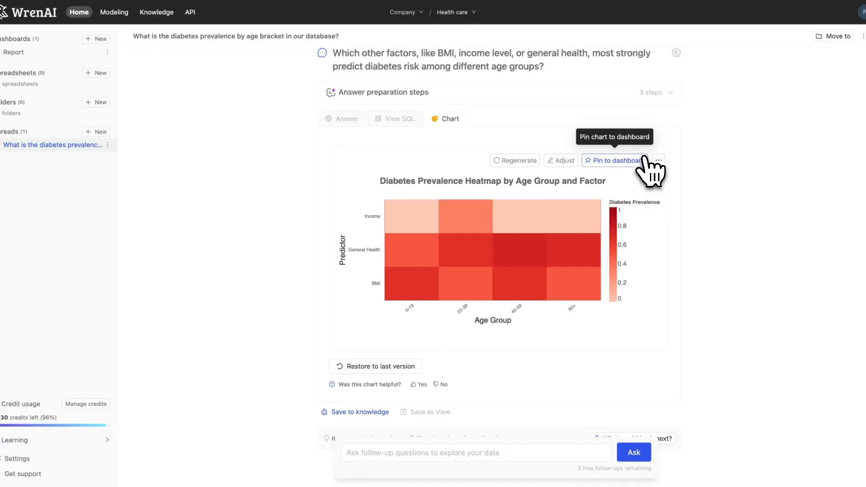
Pin the diabetes prevalence heat map by age group and factor to the Report dashboard.
{"action": "left_click", "coordinate": [643, 161]}
{"action": "left_click", "coordinate": [497, 251]}
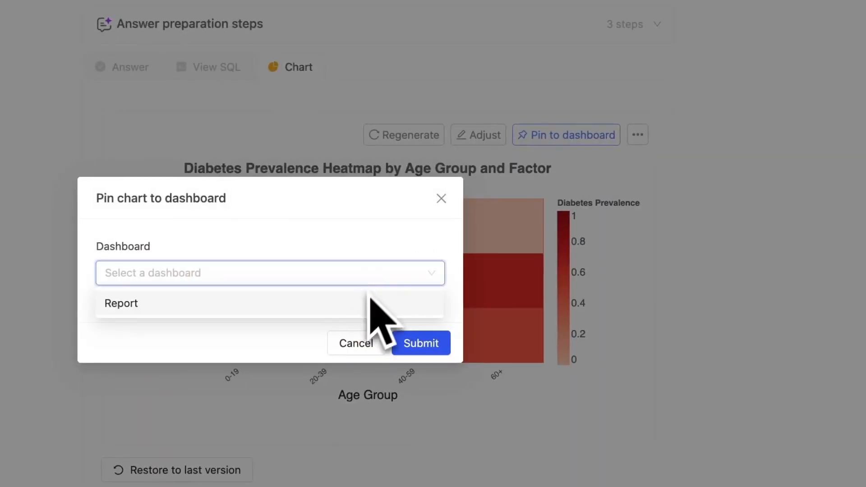
{"action": "left_click", "coordinate": [368, 304]}
{"action": "left_click", "coordinate": [426, 345]}
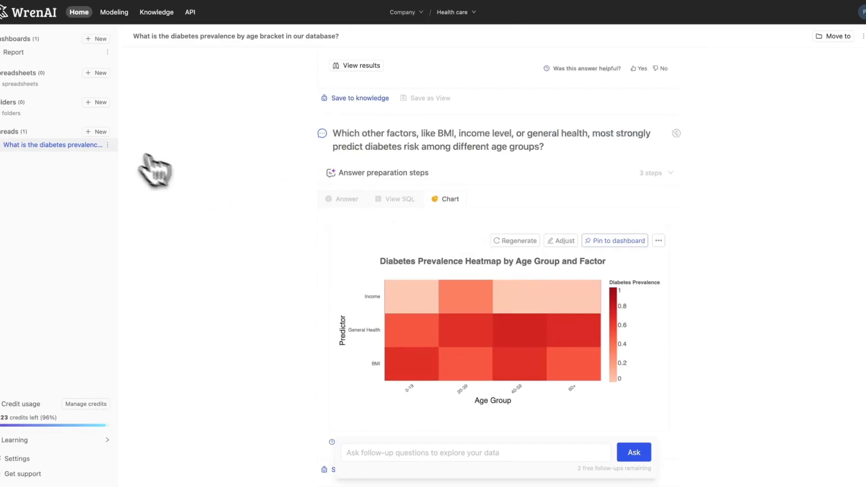
Start a new thread asking to compare stroke rates between smokers and non-smokers, controlling for age and hypertension, and chart the answer.
{"action": "left_click", "coordinate": [100, 132]}
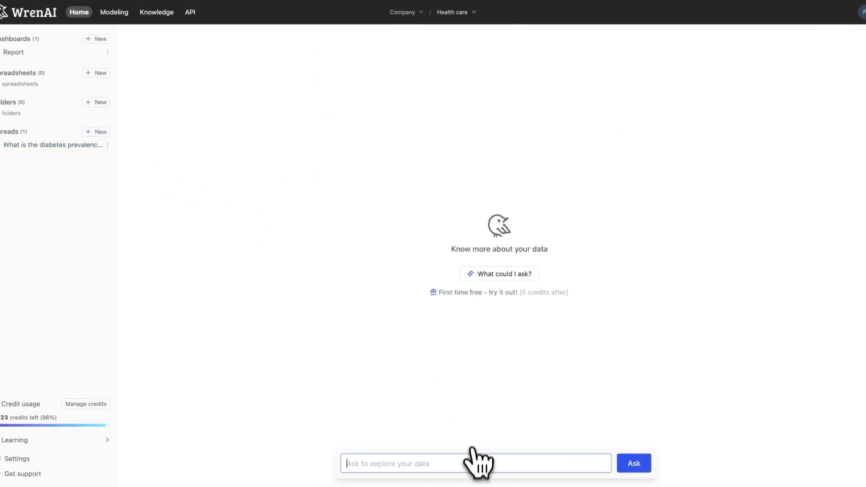
{"action": "type", "text": "Com"}
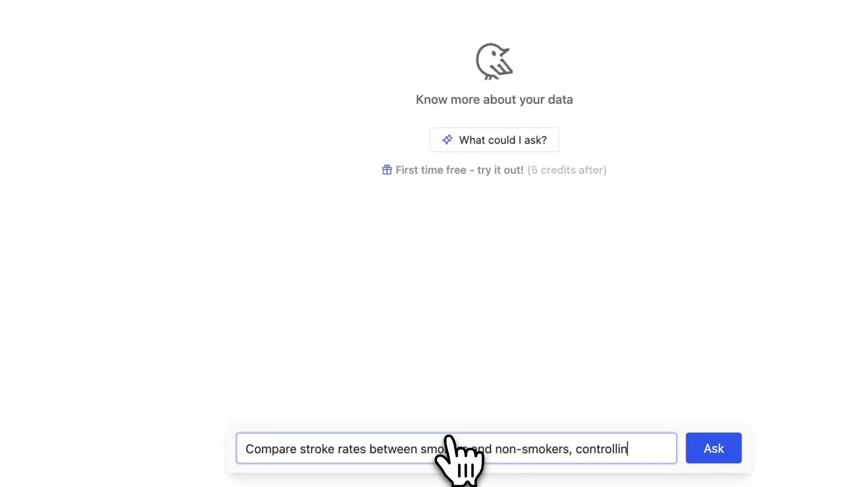
{"action": "type", "text": "r age and h"}
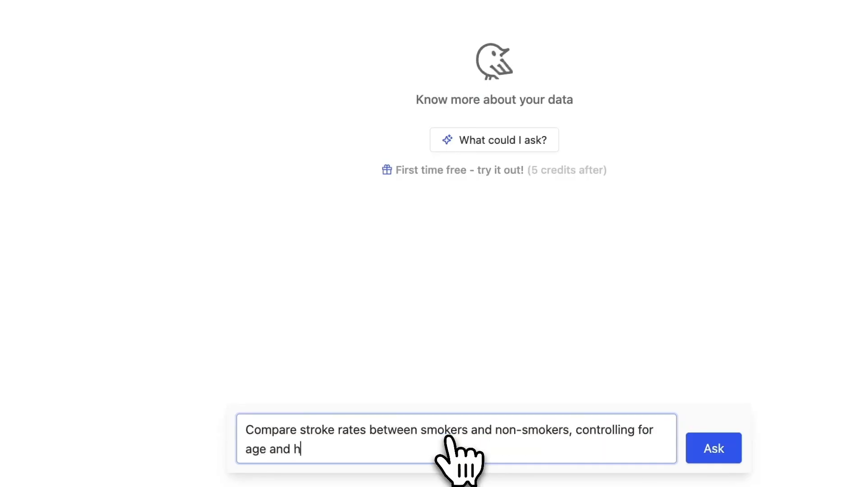
{"action": "type", "text": "nsio"}
{"action": "key", "text": "Return"}
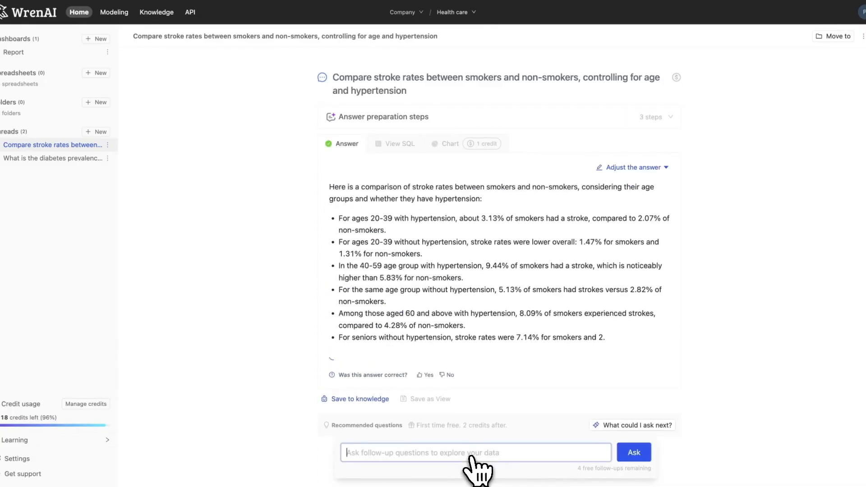
{"action": "left_click", "coordinate": [460, 145]}
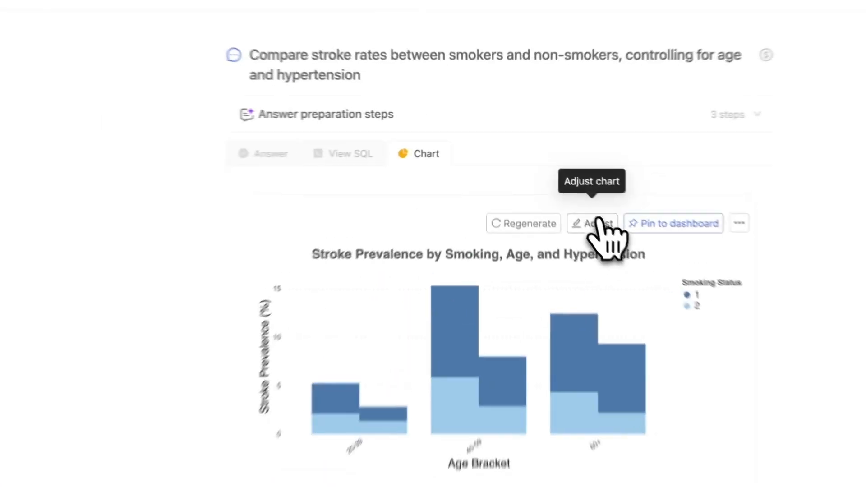
Try to adjust the stroke chart into two line charts comparing smokers and non-smokers.
{"action": "left_click", "coordinate": [595, 223]}
{"action": "type", "text": "give me line chart to compare between smok"}
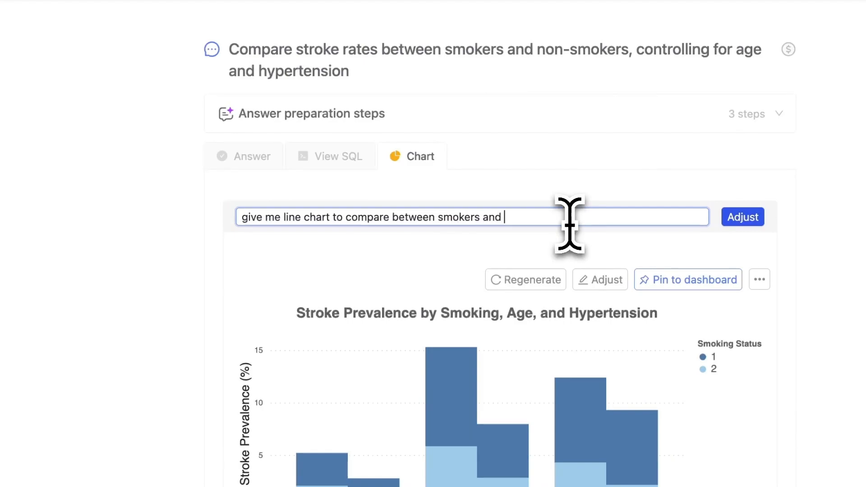
{"action": "type", "text": "ers"}
{"action": "left_click", "coordinate": [284, 217]}
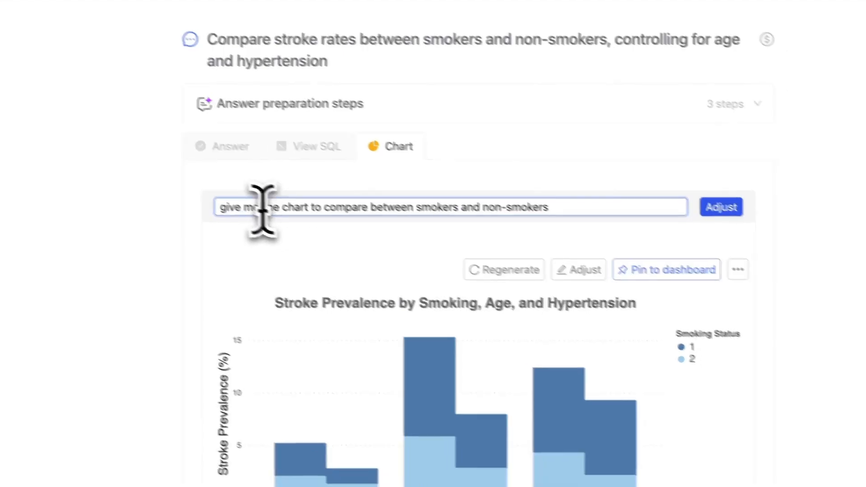
{"action": "type", "text": "two"}
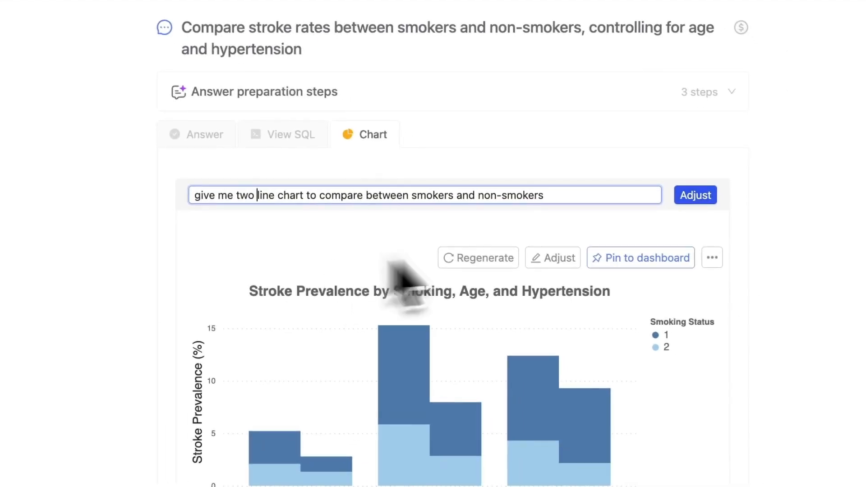
{"action": "left_click", "coordinate": [695, 195]}
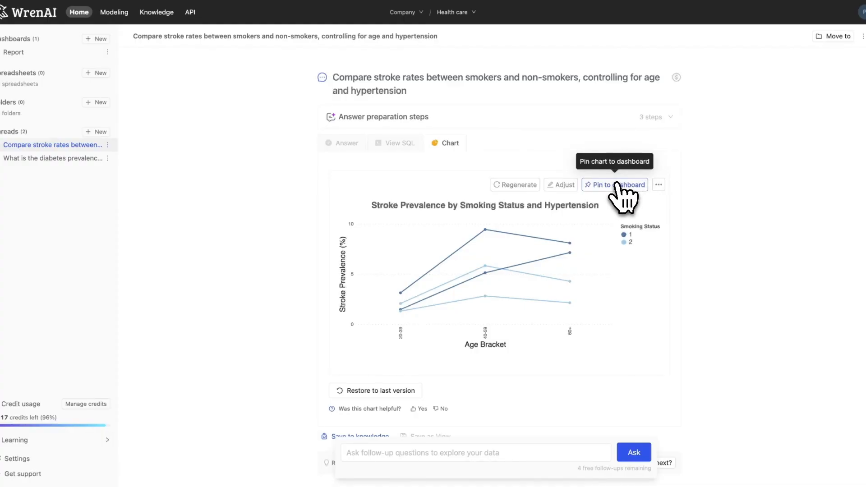
Adjust the stroke chart into two separate line charts comparing the stroke rate between smokers and non-smokers.
{"action": "left_click", "coordinate": [562, 185]}
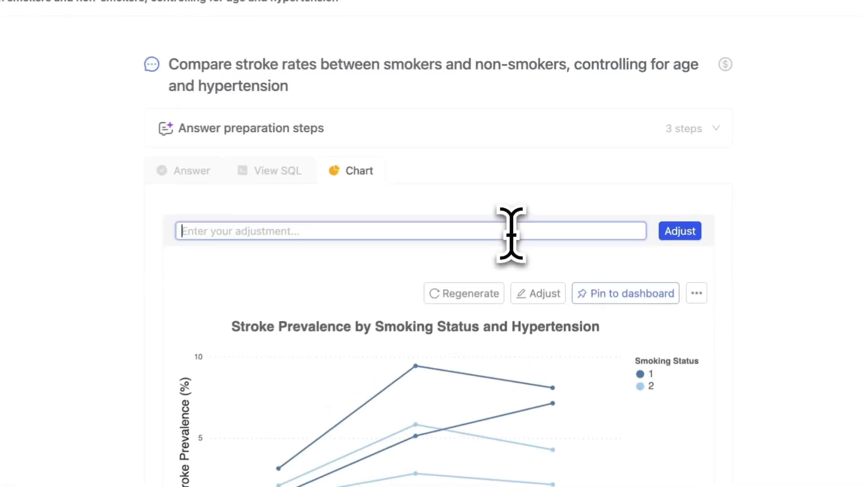
{"action": "type", "text": "give me two separate line chart to compare the strike rate between"}
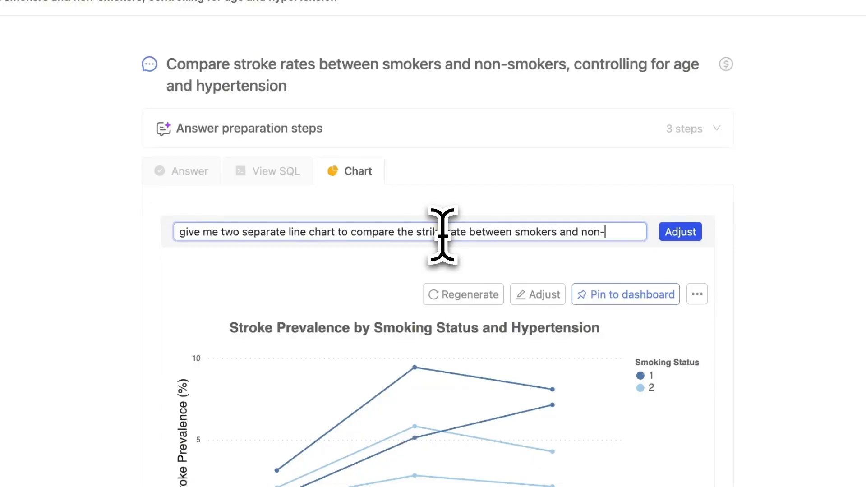
{"action": "type", "text": "smoker"}
{"action": "left_click", "coordinate": [680, 232]}
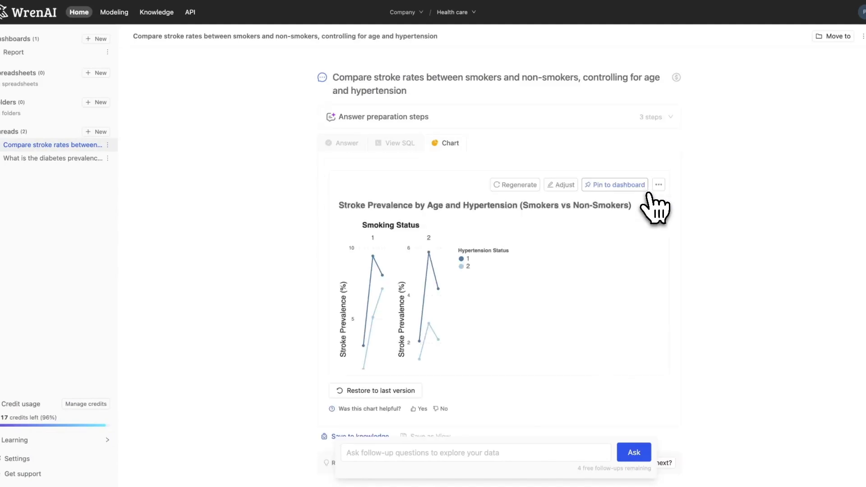
Relabel the chart's smoking status as Smokers and Non-Smokers, and its hypertension status as Yes and No.
{"action": "scroll", "coordinate": [603, 284], "scroll_direction": "down", "scroll_amount": 3}
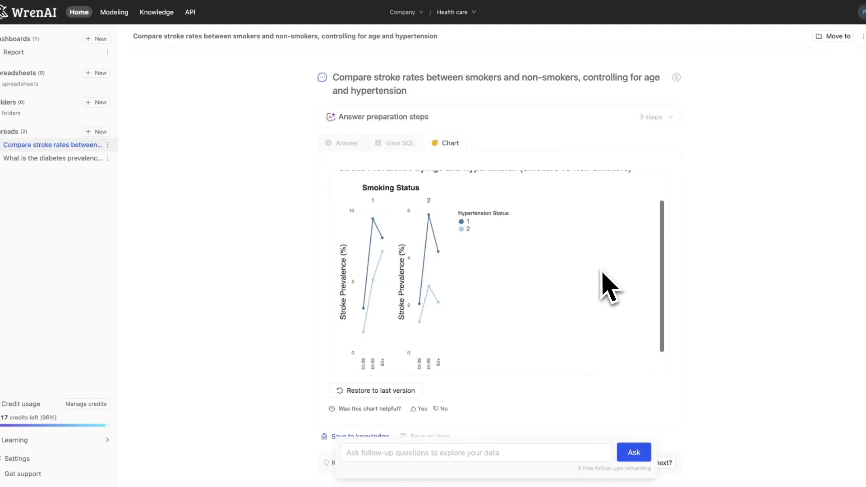
{"action": "scroll", "coordinate": [602, 279], "scroll_direction": "up", "scroll_amount": 1}
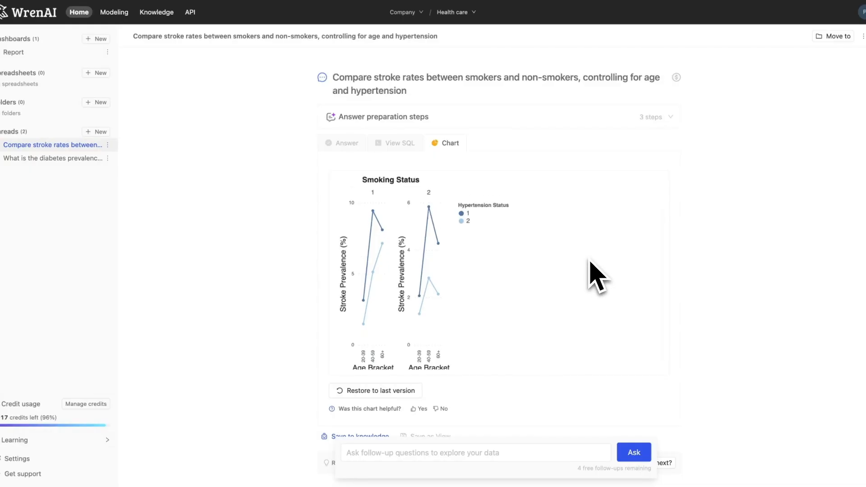
{"action": "scroll", "coordinate": [589, 271], "scroll_direction": "up", "scroll_amount": 2}
{"action": "left_click", "coordinate": [561, 174]}
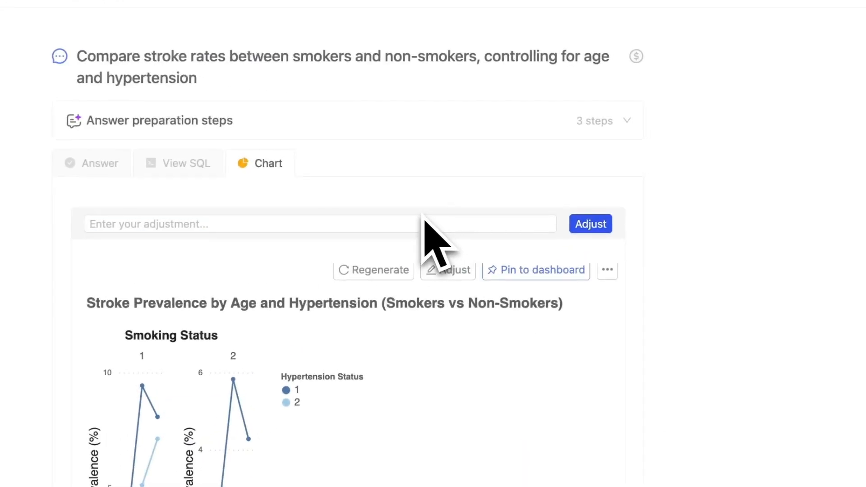
{"action": "left_click", "coordinate": [539, 180]}
{"action": "type", "text": "ch"}
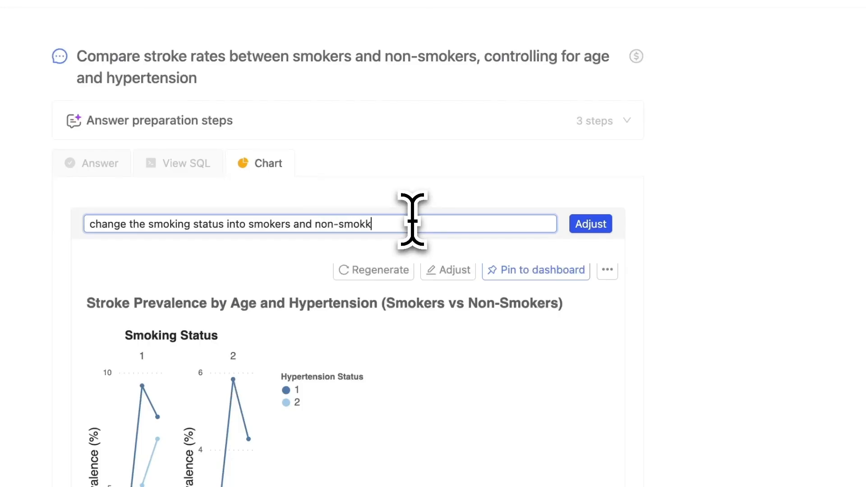
{"action": "left_click", "coordinate": [591, 224]}
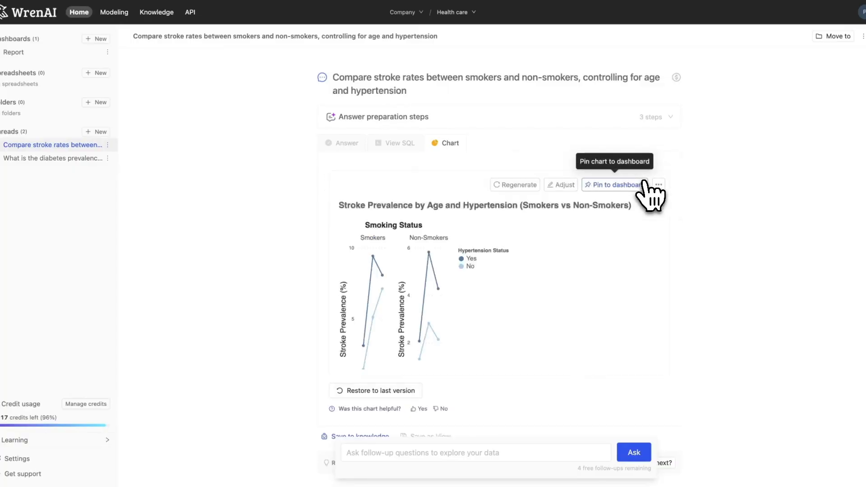
Pin the stroke prevalence chart of smokers versus non-smokers to the Report dashboard.
{"action": "scroll", "coordinate": [610, 249], "scroll_direction": "down", "scroll_amount": 2}
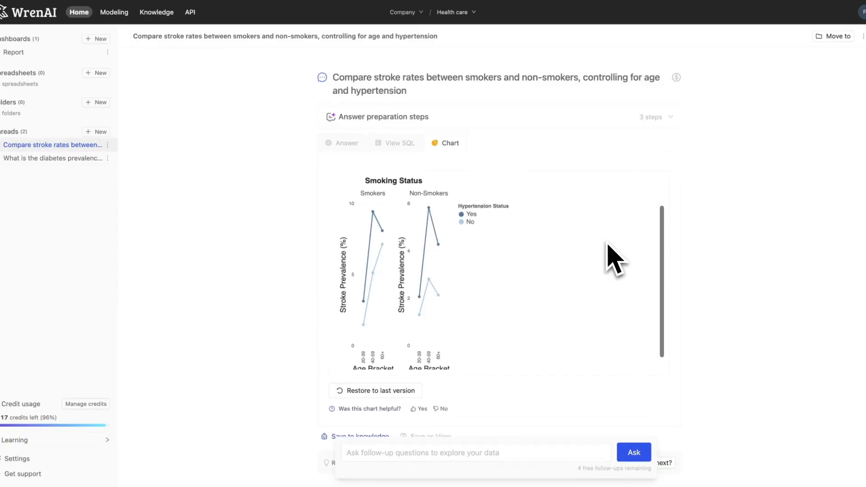
{"action": "scroll", "coordinate": [611, 257], "scroll_direction": "up", "scroll_amount": 2}
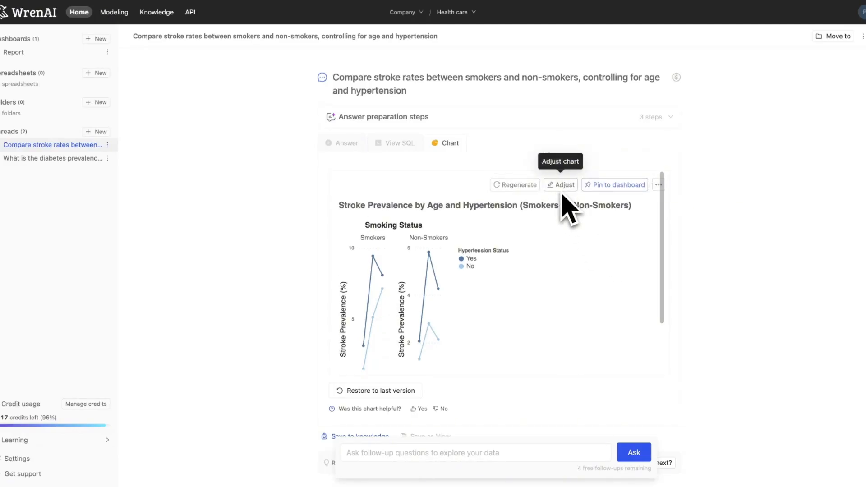
{"action": "left_click", "coordinate": [600, 185]}
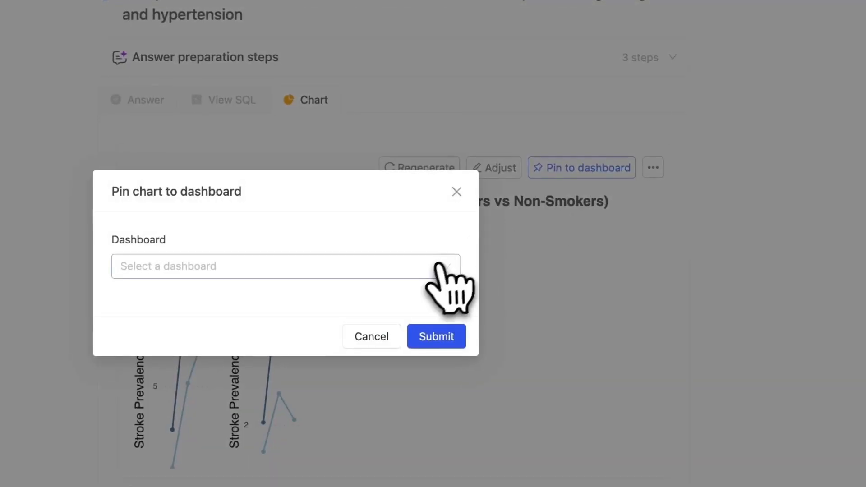
{"action": "left_click", "coordinate": [528, 245]}
{"action": "left_click", "coordinate": [417, 296]}
{"action": "left_click", "coordinate": [440, 339]}
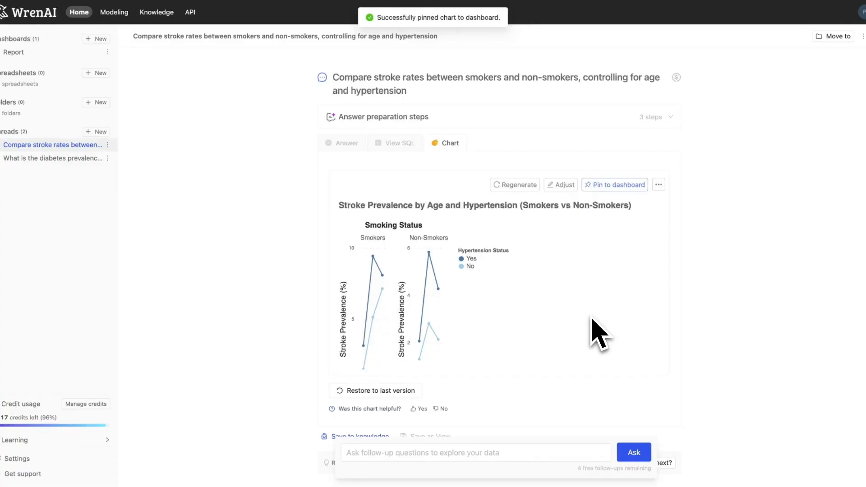
Ask for the predicted effect of smoking cessation on stroke risk over the next five years for patients with high cholesterol and hypertension, and chart it.
{"action": "left_click", "coordinate": [513, 452]}
{"action": "type", "text": "What is the predicted effect of smoking cessat"}
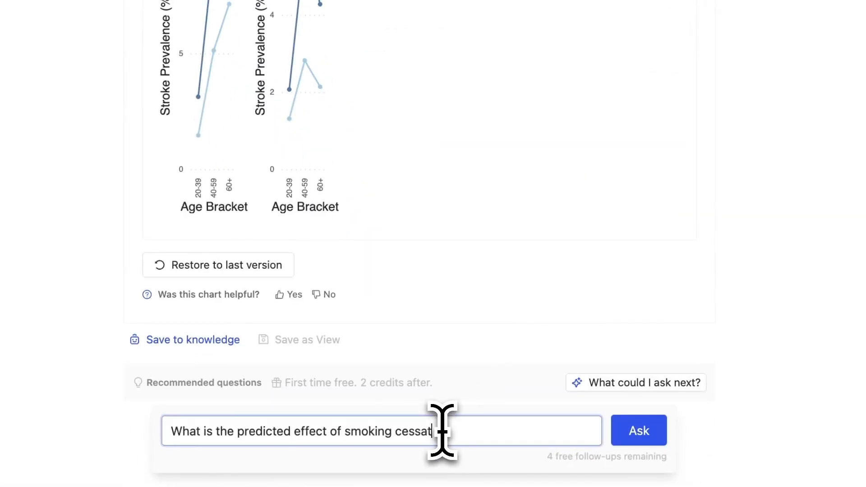
{"action": "type", "text": "er the next five years for patients with high cholester"}
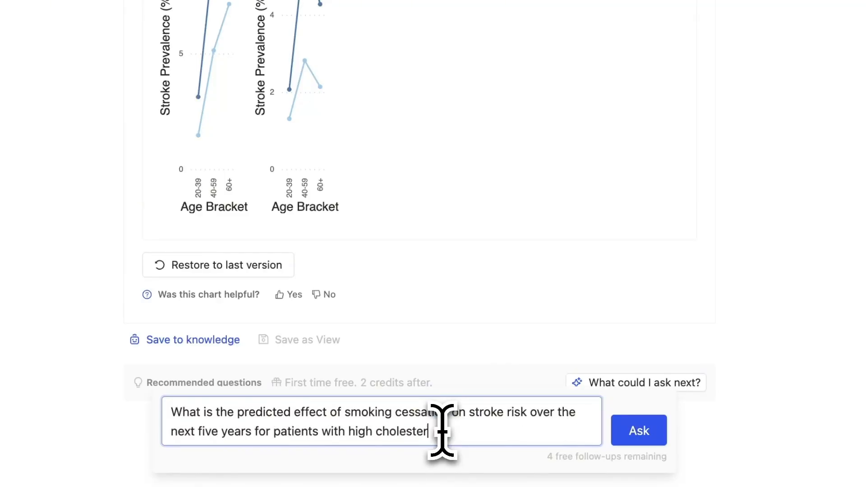
{"action": "type", "text": "ion"}
{"action": "key", "text": "Return"}
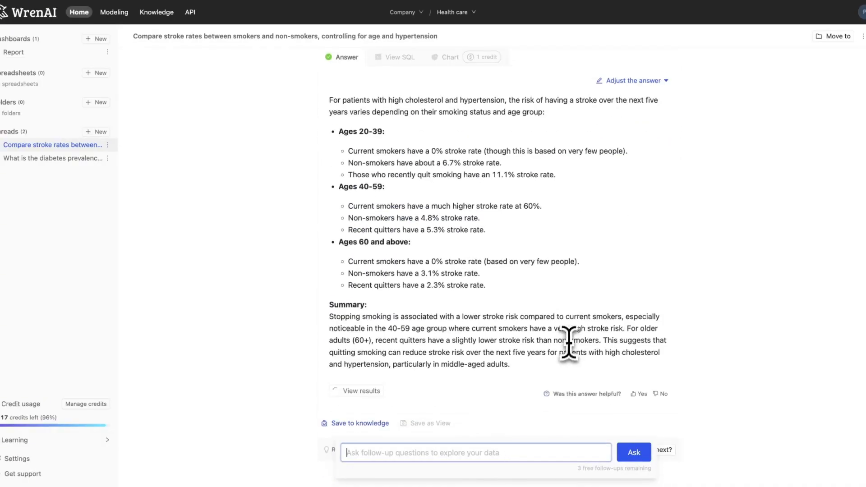
{"action": "scroll", "coordinate": [569, 341], "scroll_direction": "up", "scroll_amount": 2}
{"action": "left_click", "coordinate": [450, 115]}
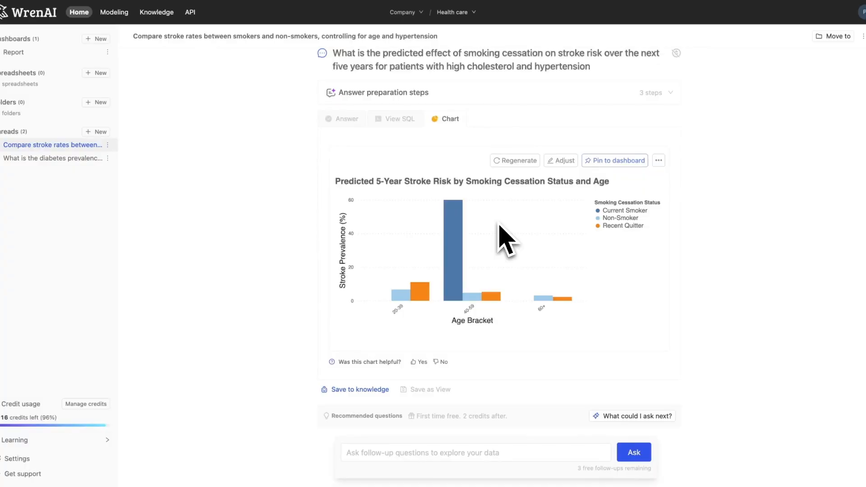
Adjust the predicted 5-year stroke risk chart to use colorful but lighter colors.
{"action": "left_click", "coordinate": [560, 161]}
{"action": "type", "text": "give me colorful but l"}
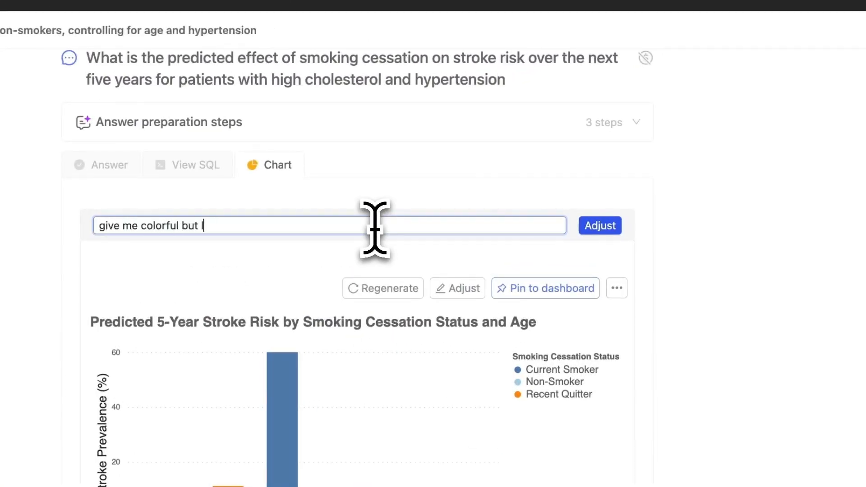
{"action": "type", "text": "ighter colors"}
{"action": "left_click", "coordinate": [600, 225]}
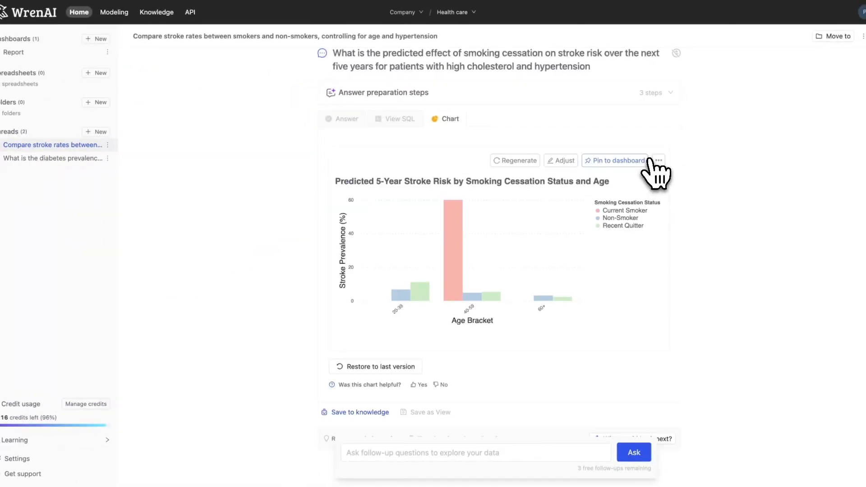
Pin the predicted 5-year stroke risk chart to the Report dashboard.
{"action": "left_click", "coordinate": [646, 161]}
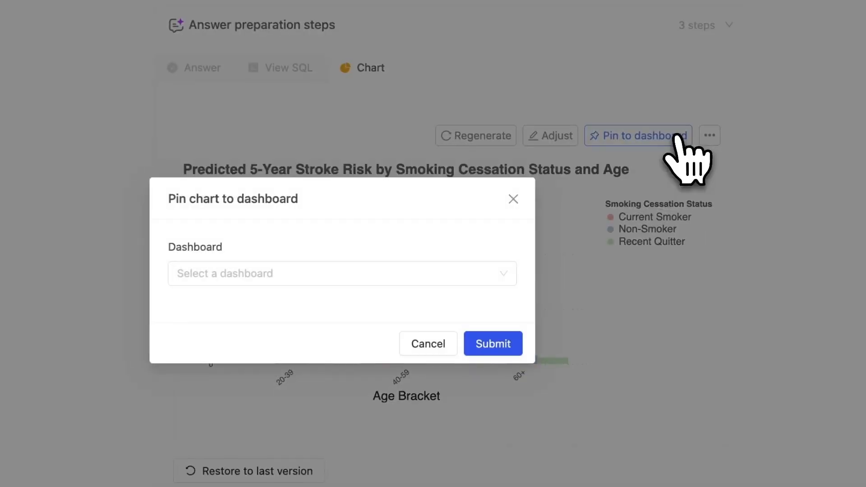
{"action": "left_click", "coordinate": [508, 243]}
{"action": "left_click", "coordinate": [456, 303]}
{"action": "left_click", "coordinate": [488, 343]}
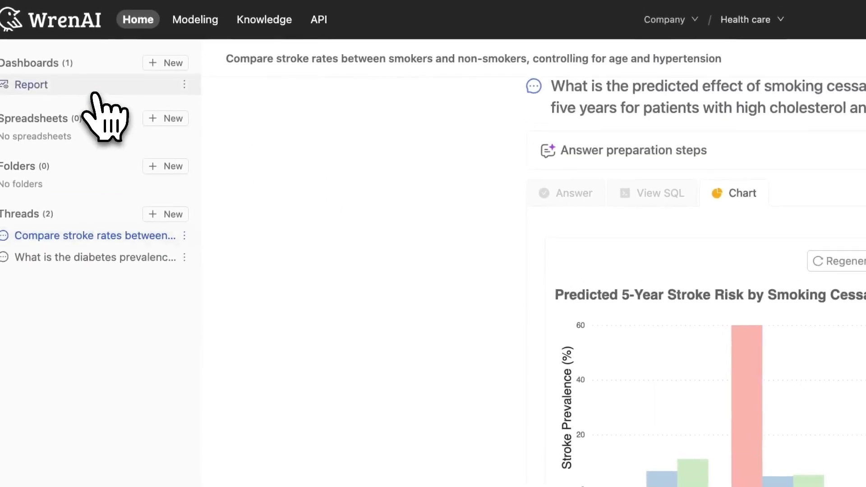
In the Report dashboard, narrow the age bracket chart and the heat map, and place them directly side by side.
{"action": "left_click", "coordinate": [95, 91]}
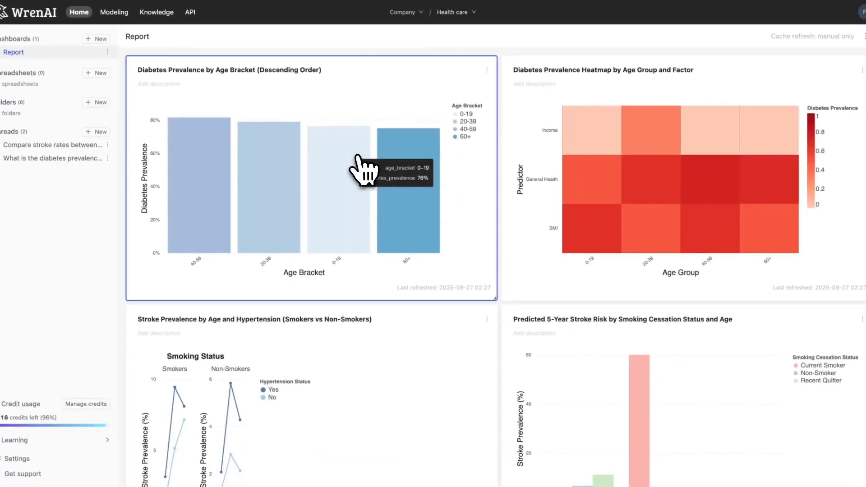
{"action": "scroll", "coordinate": [416, 234], "scroll_direction": "down", "scroll_amount": 2}
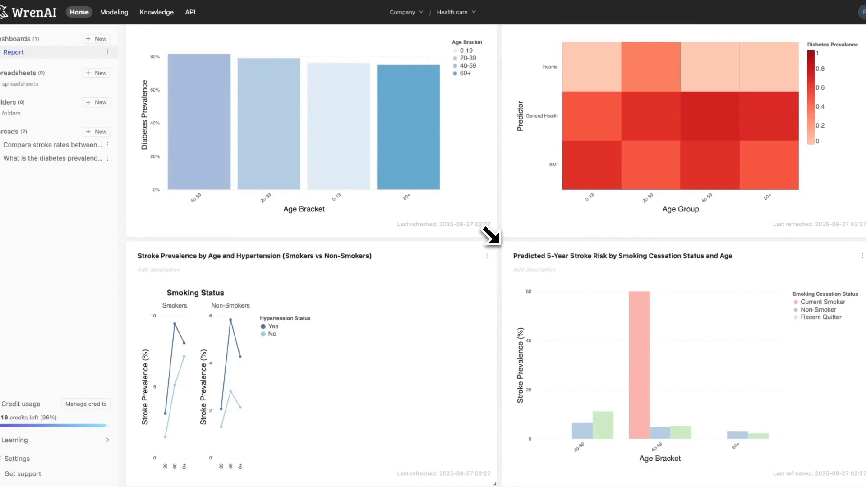
{"action": "left_click_drag", "start_coordinate": [492, 235], "coordinate": [416, 203]}
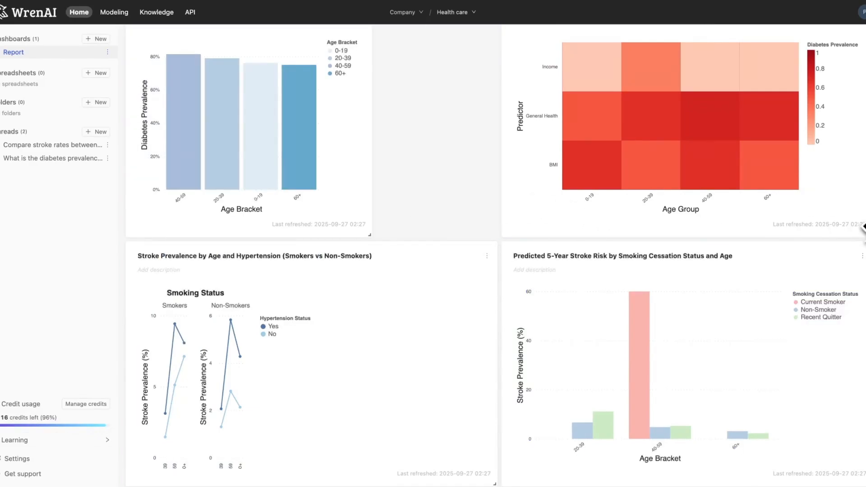
{"action": "left_click_drag", "start_coordinate": [860, 232], "coordinate": [792, 198]}
{"action": "left_click_drag", "start_coordinate": [735, 180], "coordinate": [608, 177]}
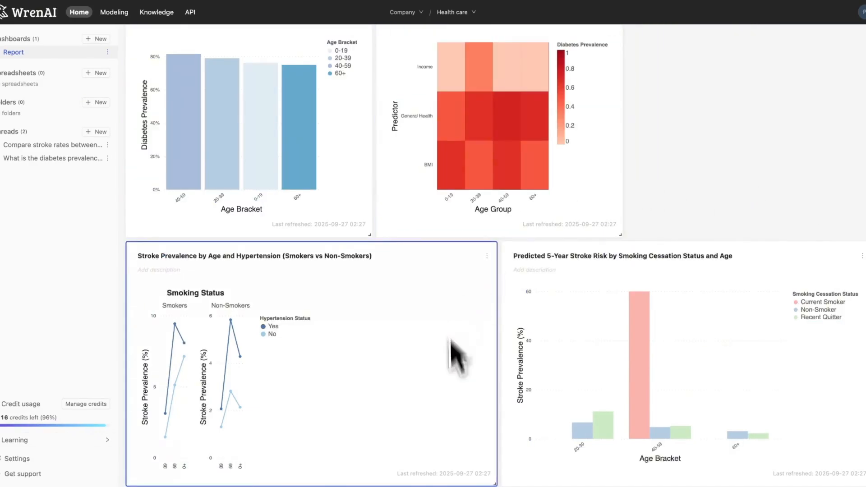
Narrow the smokers versus non-smokers chart beside the heat map, and place the predicted stroke risk chart below, widened to span the first two charts.
{"action": "mouse_move", "coordinate": [309, 278]}
{"action": "left_mouse_down"}
{"action": "mouse_move", "coordinate": [787, 75]}
{"action": "mouse_move", "coordinate": [776, 81]}
{"action": "left_mouse_up"}
{"action": "left_click_drag", "start_coordinate": [763, 255], "coordinate": [415, 259]}
{"action": "mouse_move", "coordinate": [819, 375]}
{"action": "left_mouse_down"}
{"action": "mouse_move", "coordinate": [501, 382]}
{"action": "mouse_move", "coordinate": [491, 390]}
{"action": "left_mouse_up"}
{"action": "left_click_drag", "start_coordinate": [492, 444], "coordinate": [663, 472]}
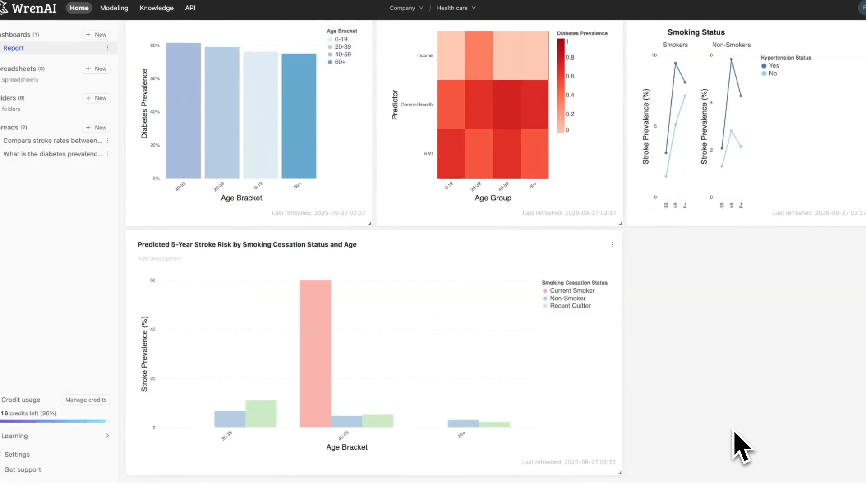